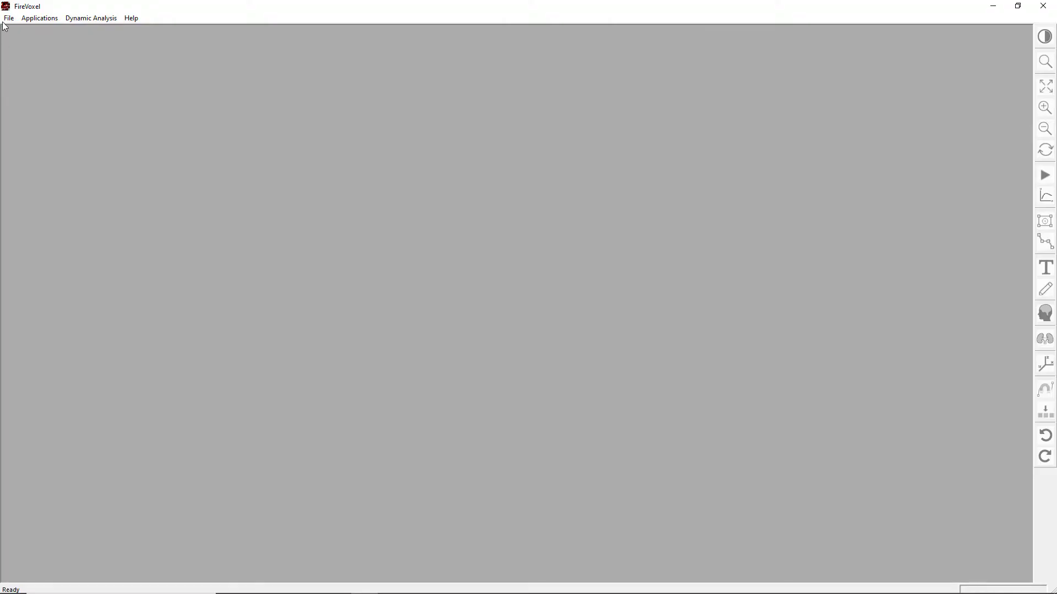
Open the FireVoxel document renal_dce-mri.fvx
{"action": "left_click", "coordinate": [9, 19]}
{"action": "left_click", "coordinate": [12, 31]}
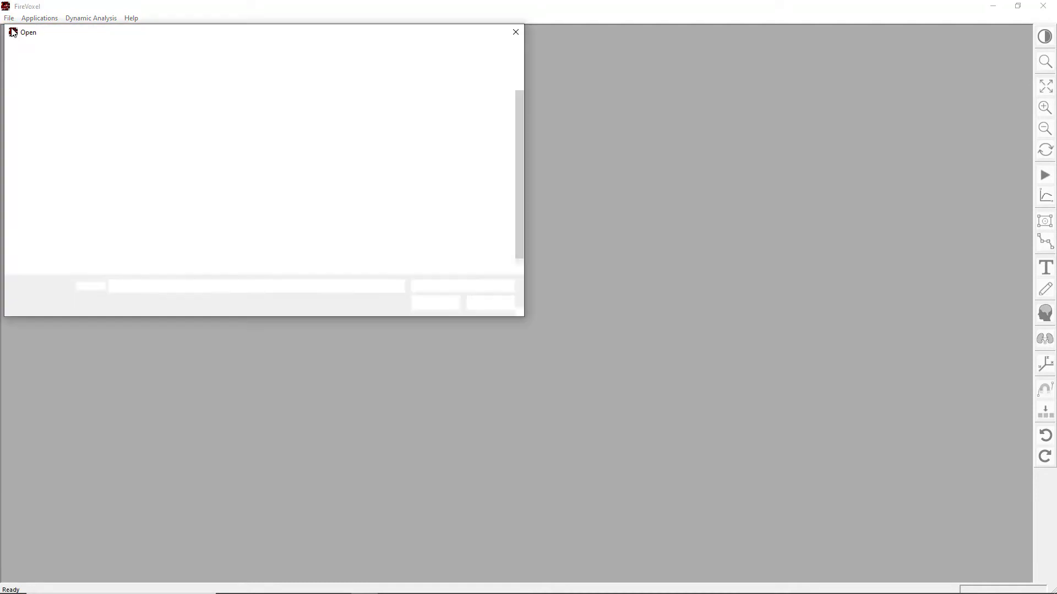
{"action": "left_click", "coordinate": [146, 265]}
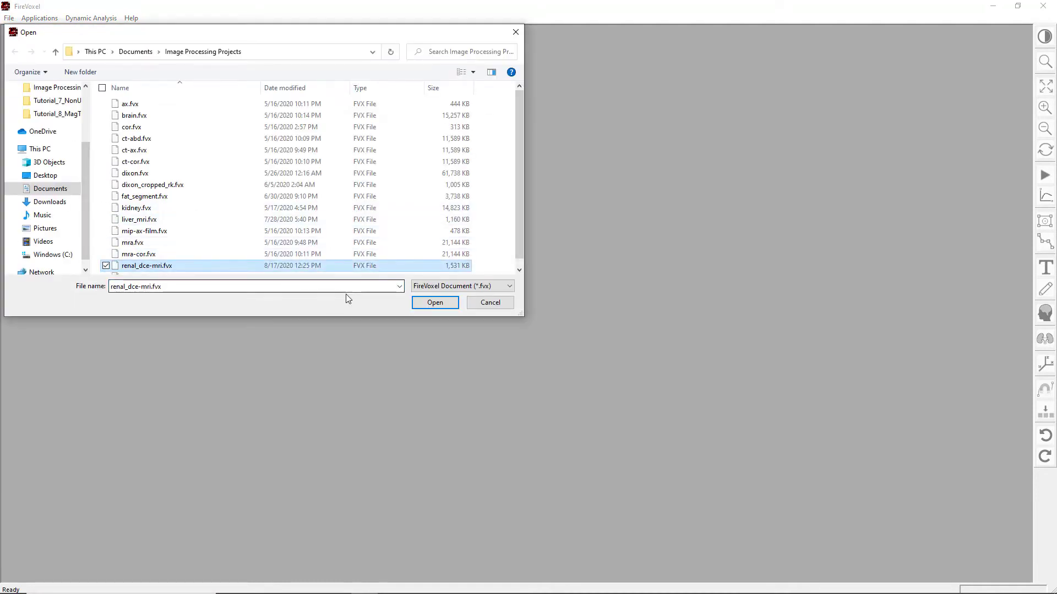
{"action": "left_click", "coordinate": [434, 303]}
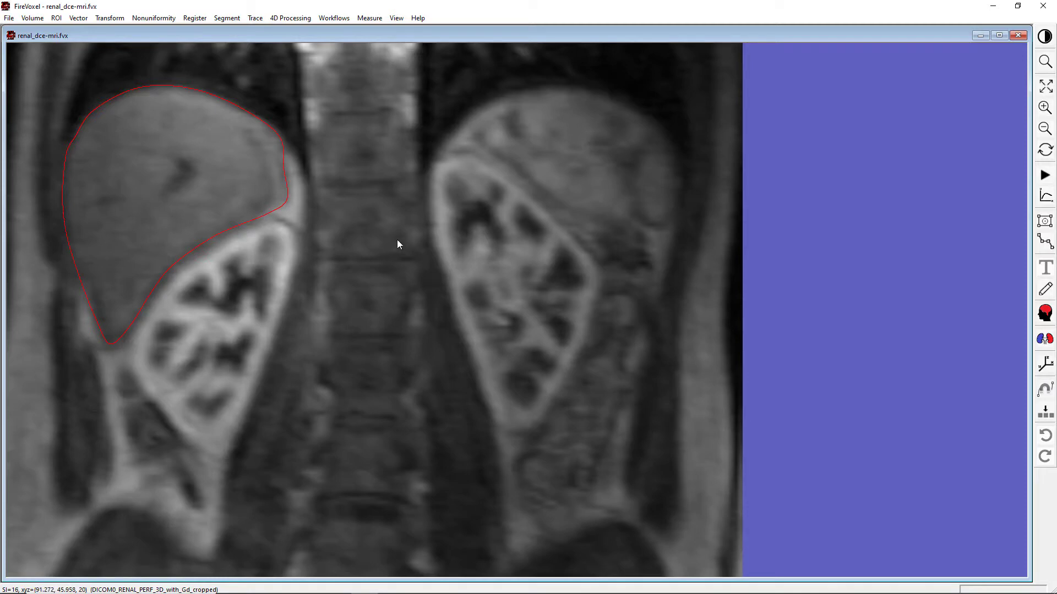
Trace a closed MagTrace contour around the kidney directly below the outlined liver
{"action": "left_click", "coordinate": [256, 20]}
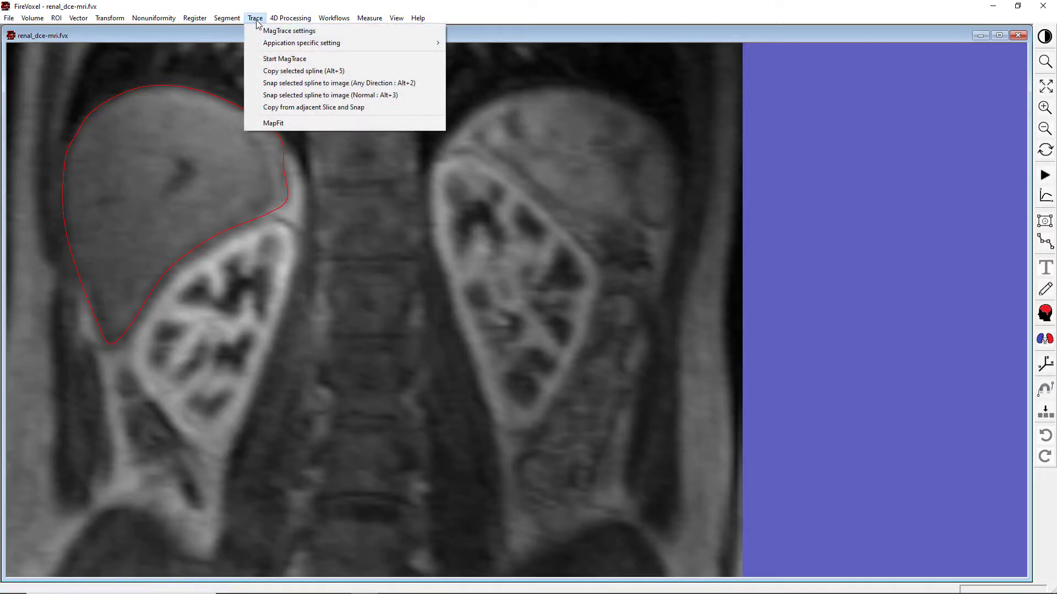
{"action": "left_click", "coordinate": [257, 59]}
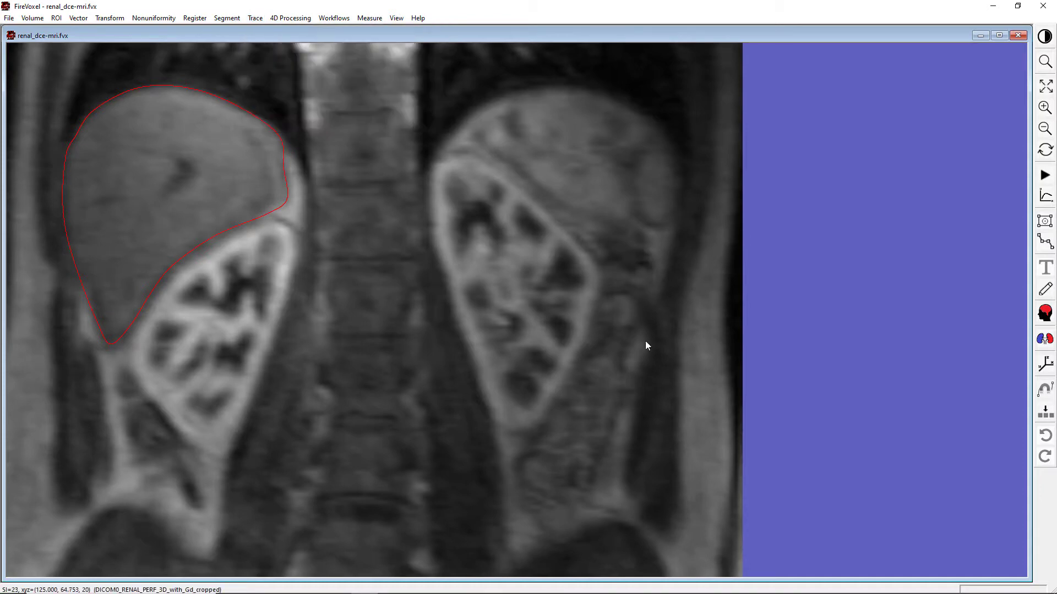
{"action": "left_click", "coordinate": [1044, 391]}
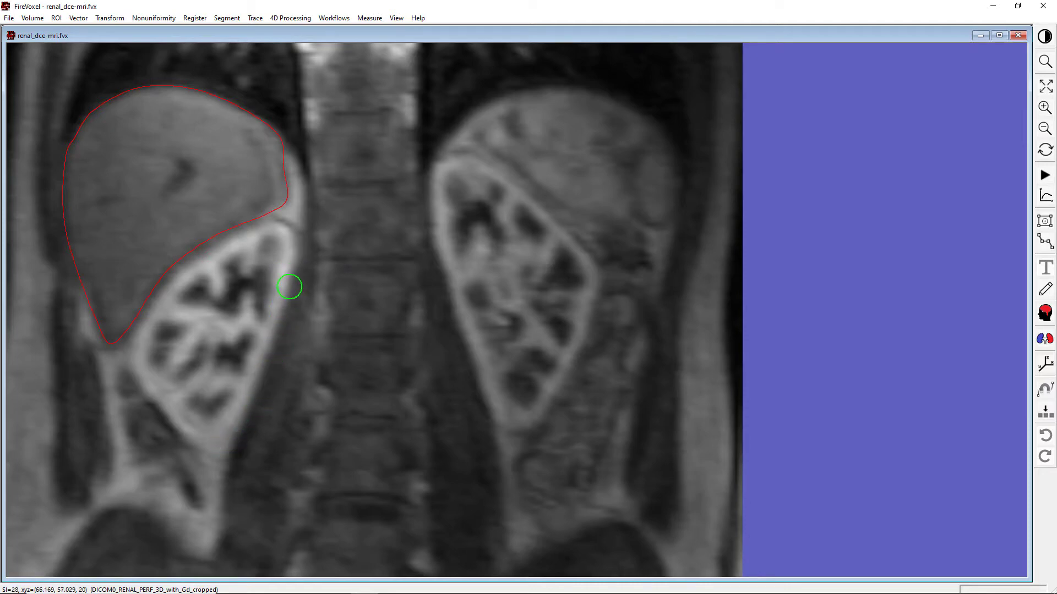
{"action": "scroll", "coordinate": [289, 287], "scroll_direction": "up", "scroll_amount": 6}
{"action": "scroll", "coordinate": [289, 290], "scroll_direction": "down", "scroll_amount": 5}
{"action": "scroll", "coordinate": [288, 292], "scroll_direction": "up", "scroll_amount": 6}
{"action": "scroll", "coordinate": [272, 293], "scroll_direction": "down", "scroll_amount": 8}
{"action": "scroll", "coordinate": [273, 292], "scroll_direction": "down", "scroll_amount": 2}
{"action": "left_click", "coordinate": [292, 273]}
{"action": "left_click", "coordinate": [272, 343]}
{"action": "left_click", "coordinate": [242, 418]}
{"action": "left_click", "coordinate": [228, 453]}
{"action": "left_click", "coordinate": [182, 432]}
{"action": "left_click", "coordinate": [142, 384]}
{"action": "left_click", "coordinate": [131, 337]}
{"action": "left_click", "coordinate": [160, 295]}
{"action": "left_click", "coordinate": [205, 257]}
{"action": "left_click", "coordinate": [248, 235]}
{"action": "left_click", "coordinate": [281, 222]}
{"action": "key", "text": "Escape"}
{"action": "left_click", "coordinate": [289, 229]}
Edit the new kidney contour with MagTrace, pulling out its upper medial edge, fitting it back to the kidney, and deselecting the contour
{"action": "left_click", "coordinate": [255, 17]}
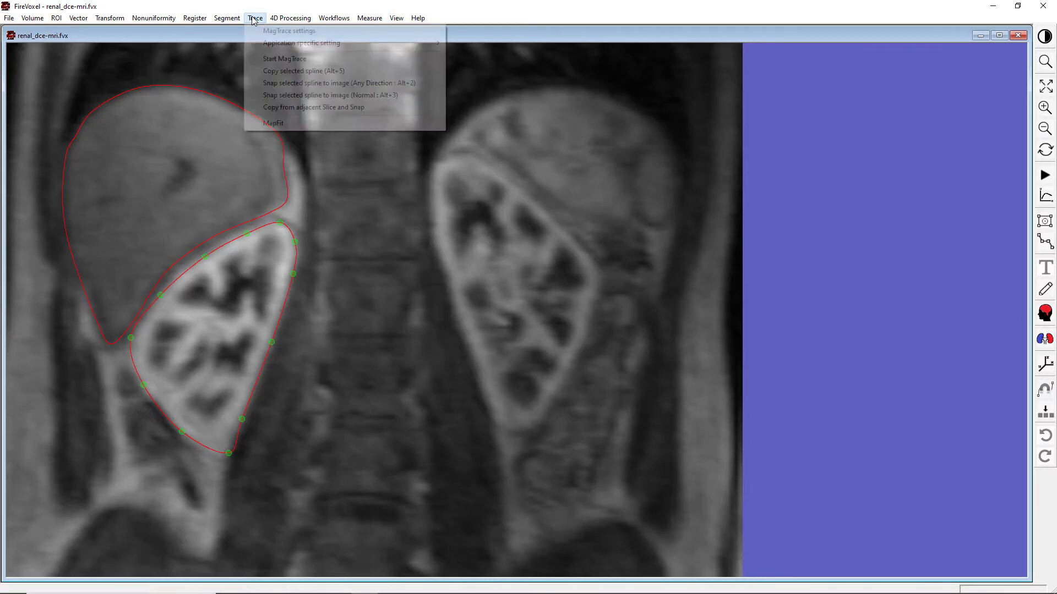
{"action": "left_click", "coordinate": [267, 58]}
{"action": "left_click", "coordinate": [352, 237]}
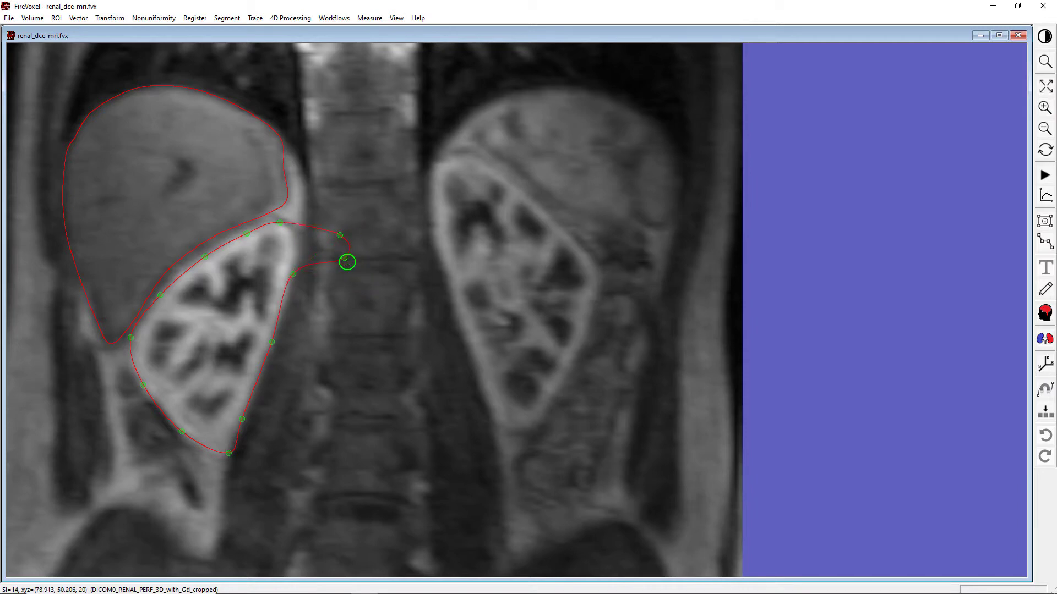
{"action": "right_click", "coordinate": [368, 279]}
{"action": "left_click_drag", "start_coordinate": [340, 235], "coordinate": [297, 240]}
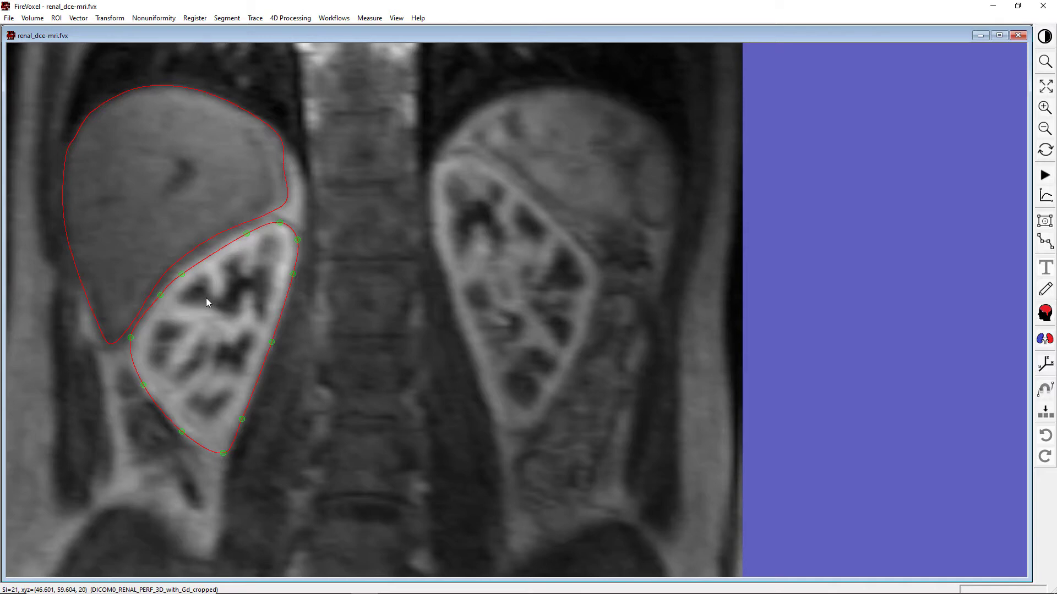
{"action": "key", "text": "Delete"}
{"action": "left_click", "coordinate": [207, 302]}
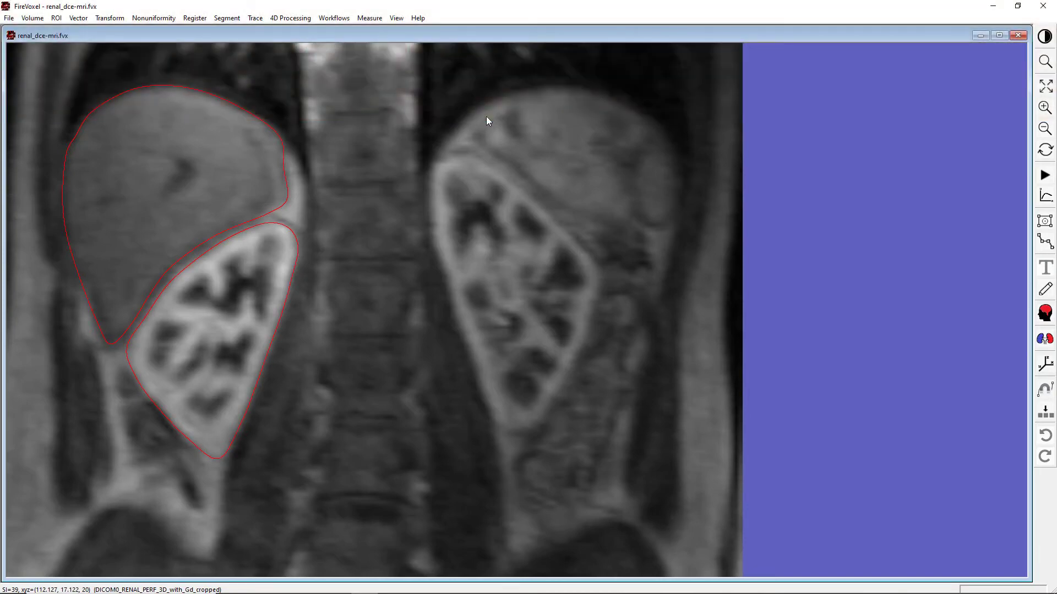
Review the MagTrace settings, including the edge parameters, snap-to-edge radius and spline tension
{"action": "left_click", "coordinate": [258, 20]}
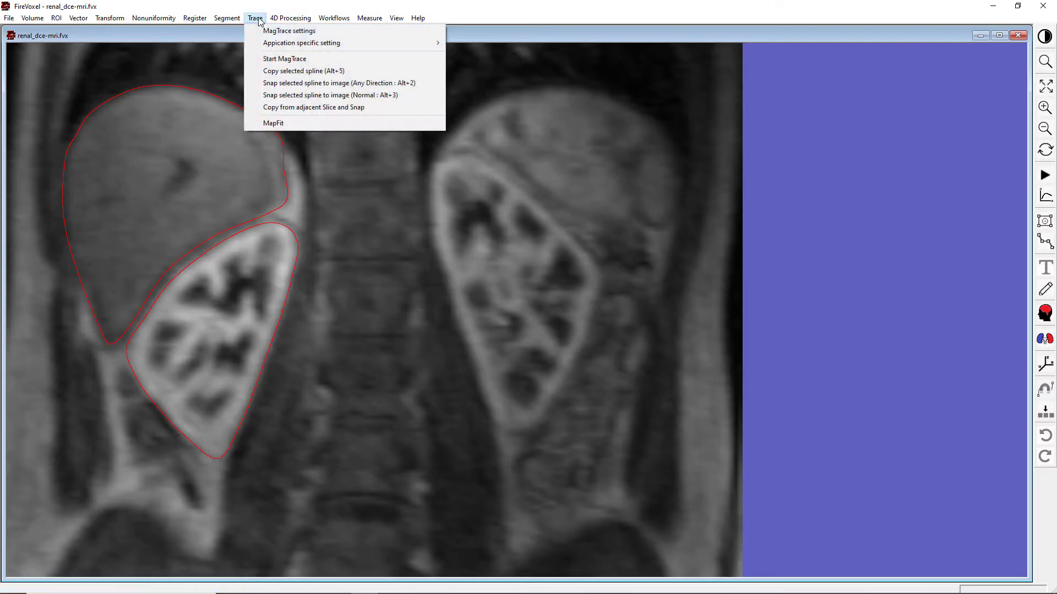
{"action": "left_click", "coordinate": [264, 31]}
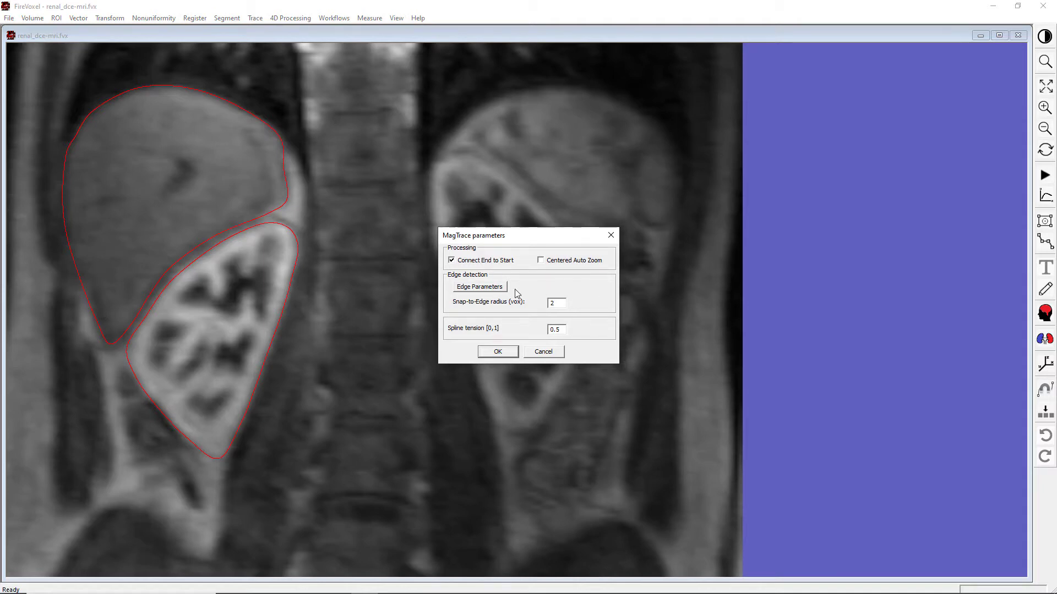
{"action": "left_click", "coordinate": [497, 288]}
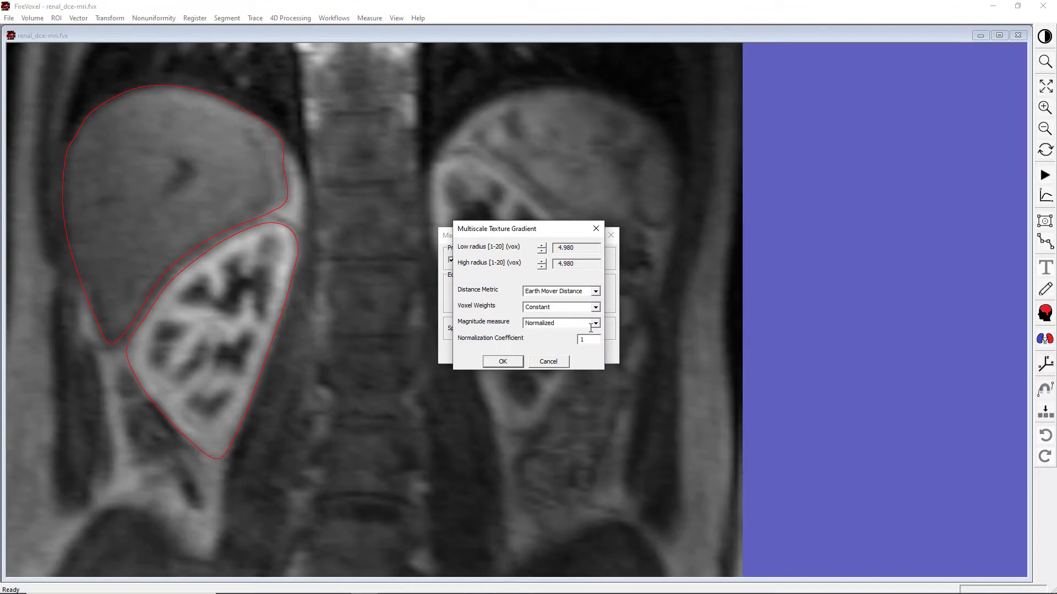
{"action": "left_click", "coordinate": [508, 362]}
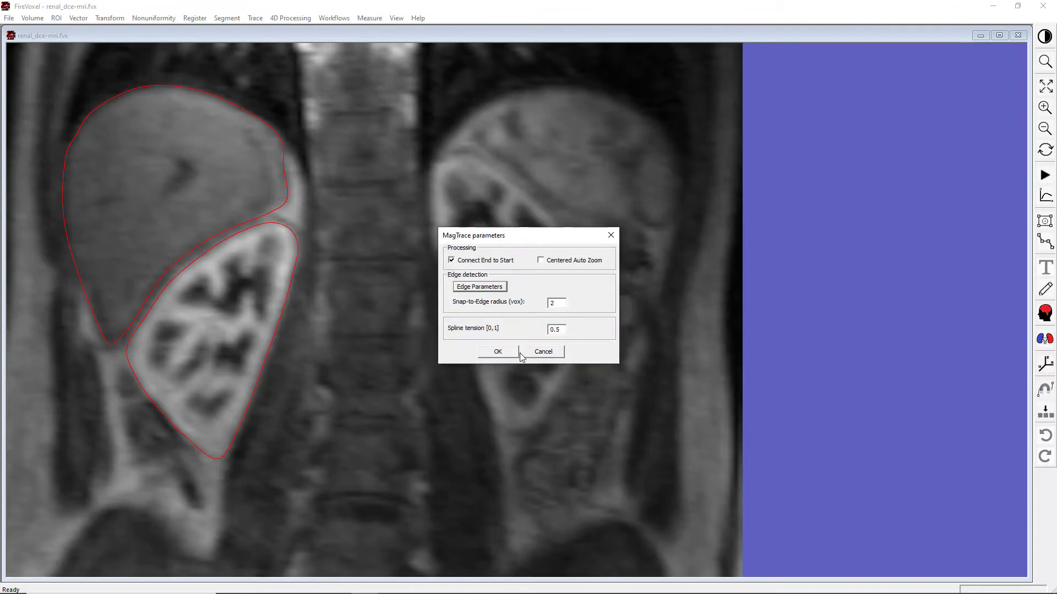
{"action": "double_click", "coordinate": [553, 302]}
{"action": "double_click", "coordinate": [560, 330]}
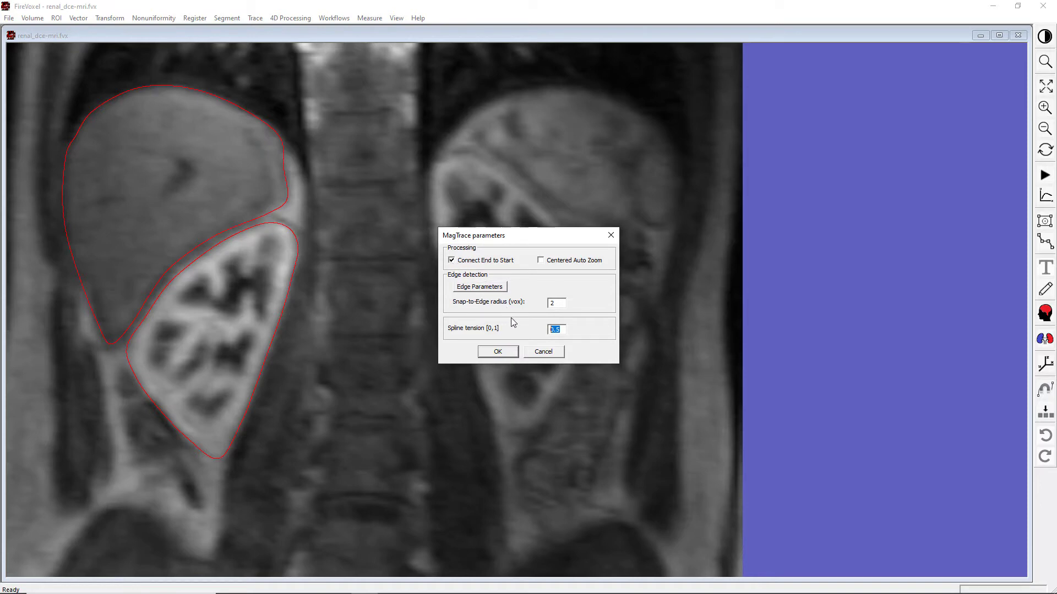
{"action": "left_click", "coordinate": [559, 303]}
{"action": "left_click", "coordinate": [508, 355]}
Apply the application-specific Femur MR MagTrace preset with its 10-voxel snap-to-edge radius, checking its edge parameters
{"action": "left_click", "coordinate": [254, 18]}
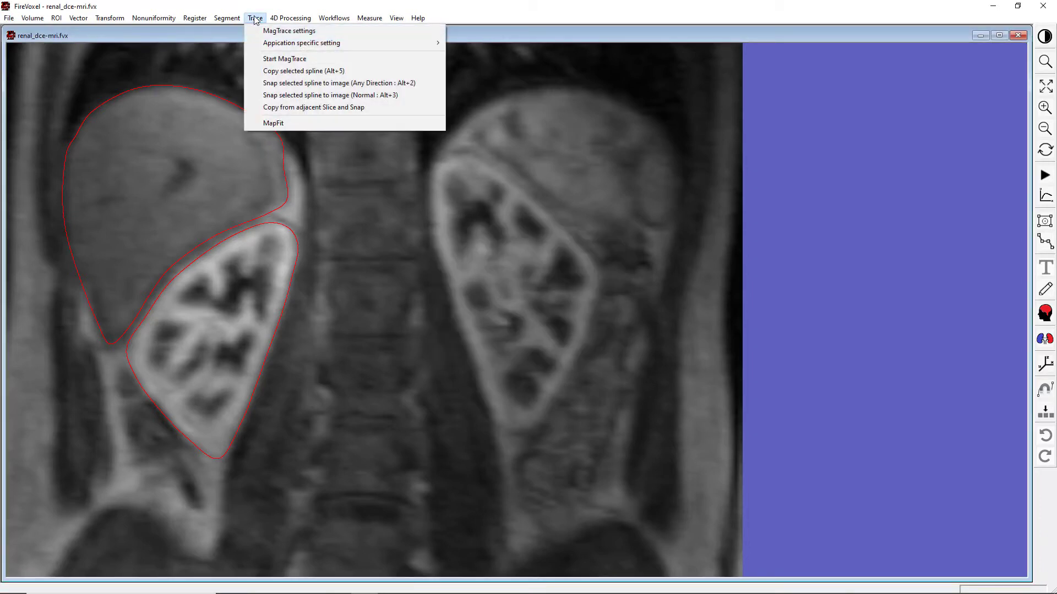
{"action": "mouse_move", "coordinate": [281, 48]}
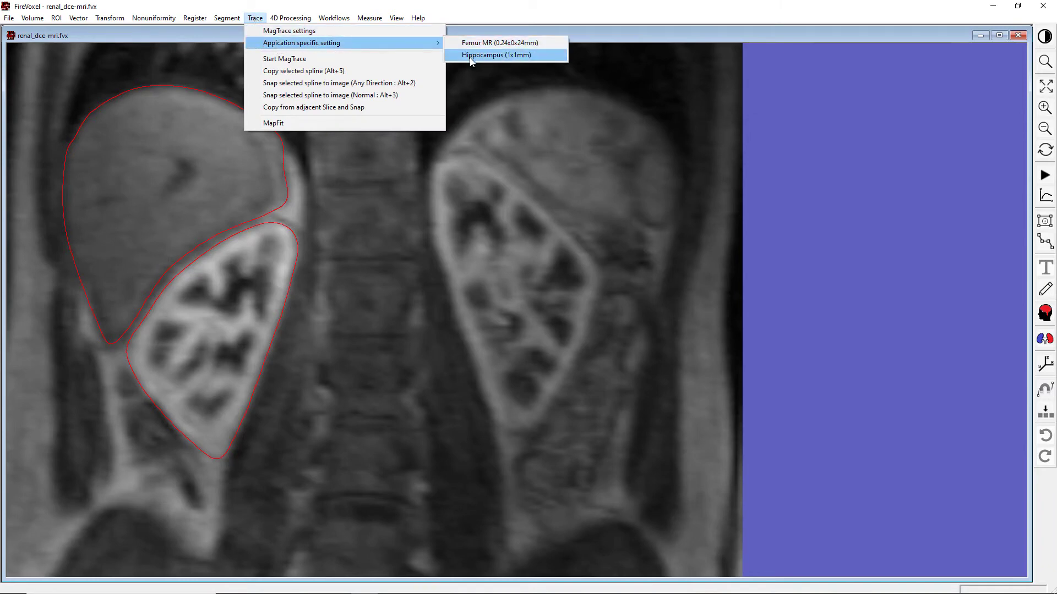
{"action": "left_click", "coordinate": [469, 43]}
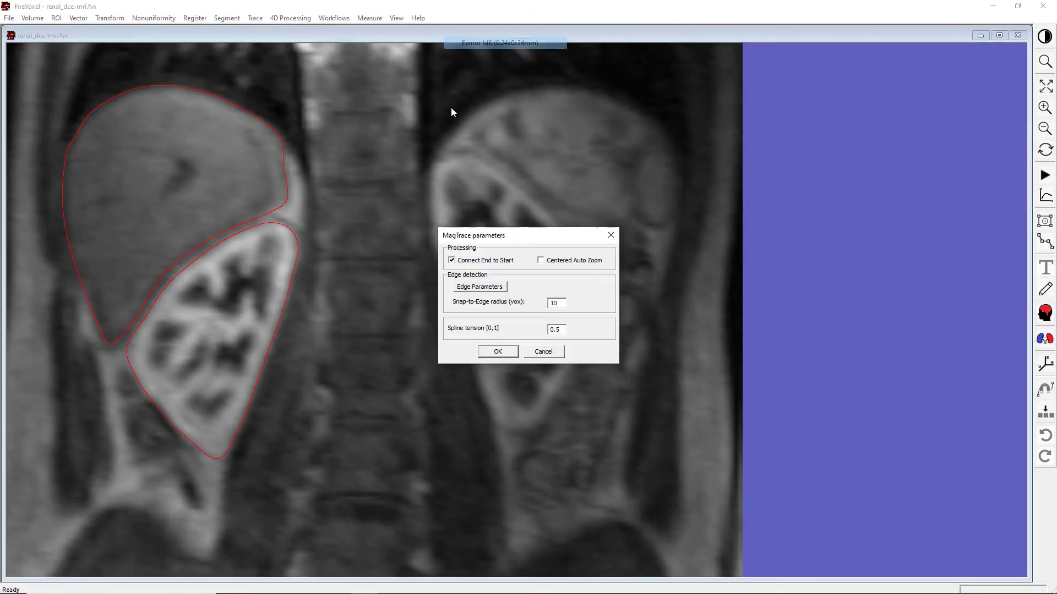
{"action": "left_click", "coordinate": [483, 287]}
{"action": "left_click", "coordinate": [600, 227]}
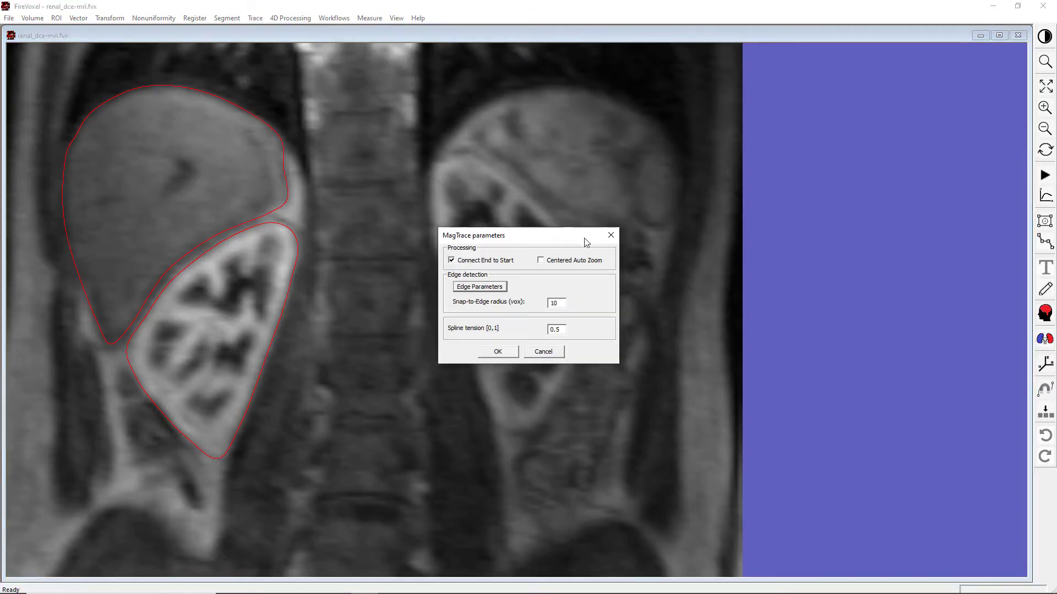
{"action": "left_click", "coordinate": [497, 353]}
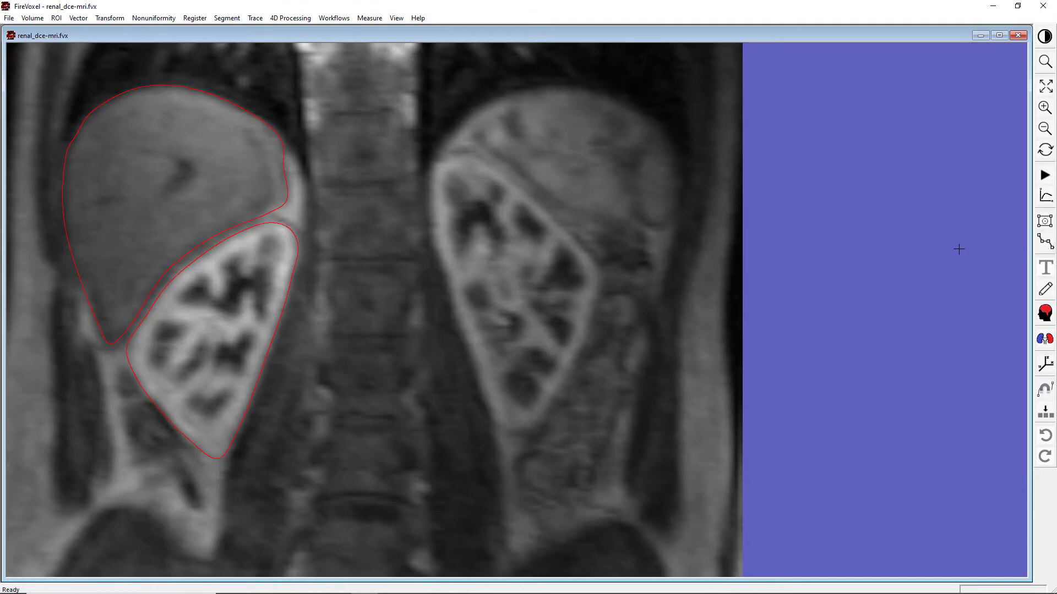
Draw a vector polygon point by point around the second, still unoutlined kidney and finish at the starting point
{"action": "left_click", "coordinate": [442, 160]}
{"action": "left_click", "coordinate": [466, 153]}
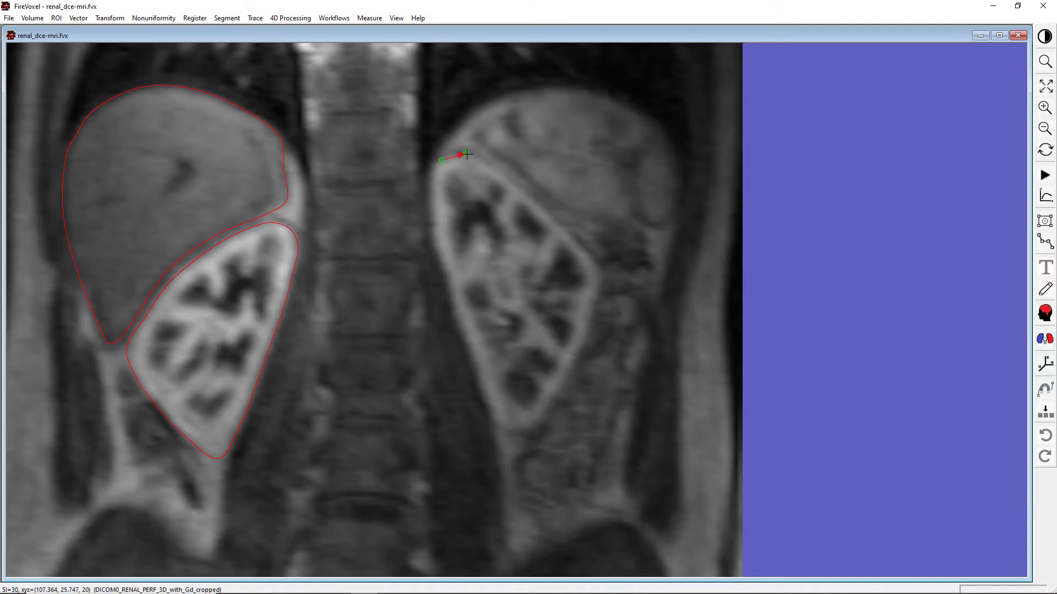
{"action": "left_click", "coordinate": [511, 180]}
{"action": "left_click", "coordinate": [530, 195]}
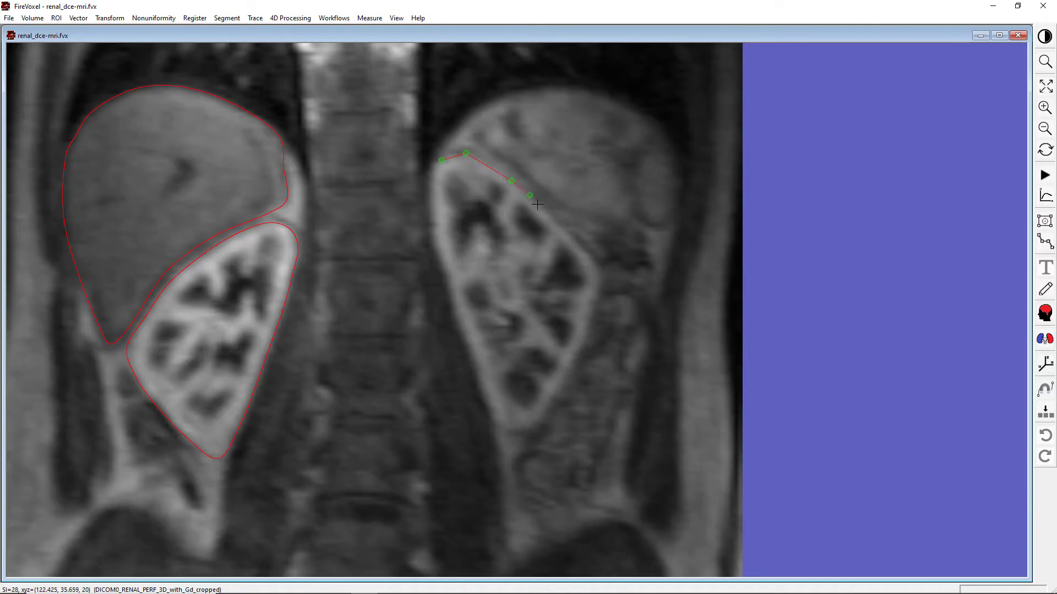
{"action": "left_click", "coordinate": [559, 226]}
{"action": "left_click", "coordinate": [598, 270]}
{"action": "left_click", "coordinate": [587, 319]}
{"action": "left_click", "coordinate": [570, 366]}
{"action": "left_click", "coordinate": [551, 398]}
{"action": "left_click", "coordinate": [539, 424]}
{"action": "left_click", "coordinate": [528, 428]}
{"action": "left_click", "coordinate": [502, 427]}
{"action": "left_click", "coordinate": [475, 370]}
{"action": "left_click", "coordinate": [462, 345]}
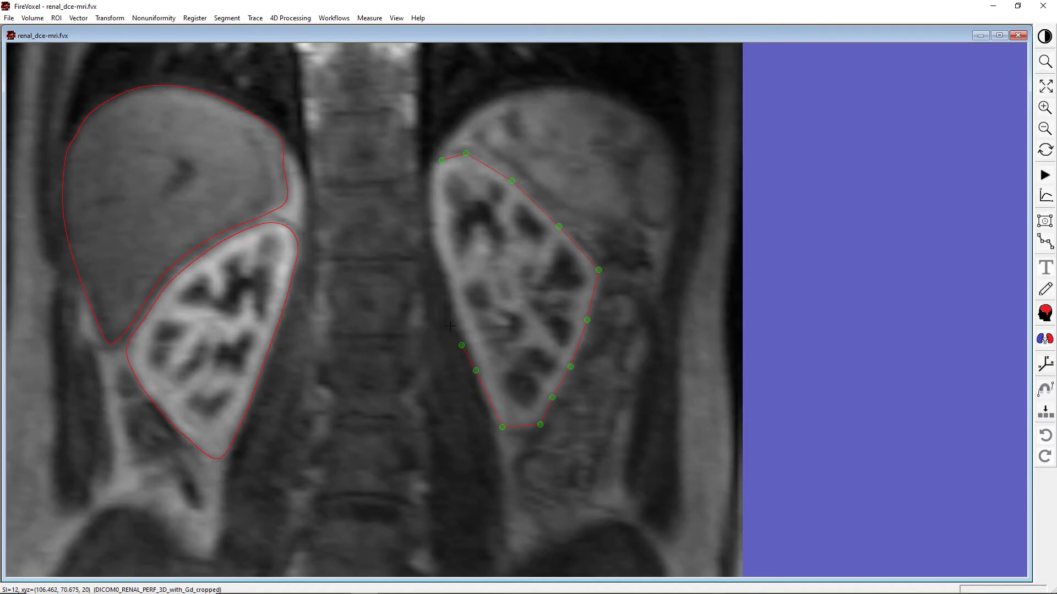
{"action": "left_click", "coordinate": [453, 293]}
{"action": "left_click", "coordinate": [431, 233]}
{"action": "left_click", "coordinate": [429, 170]}
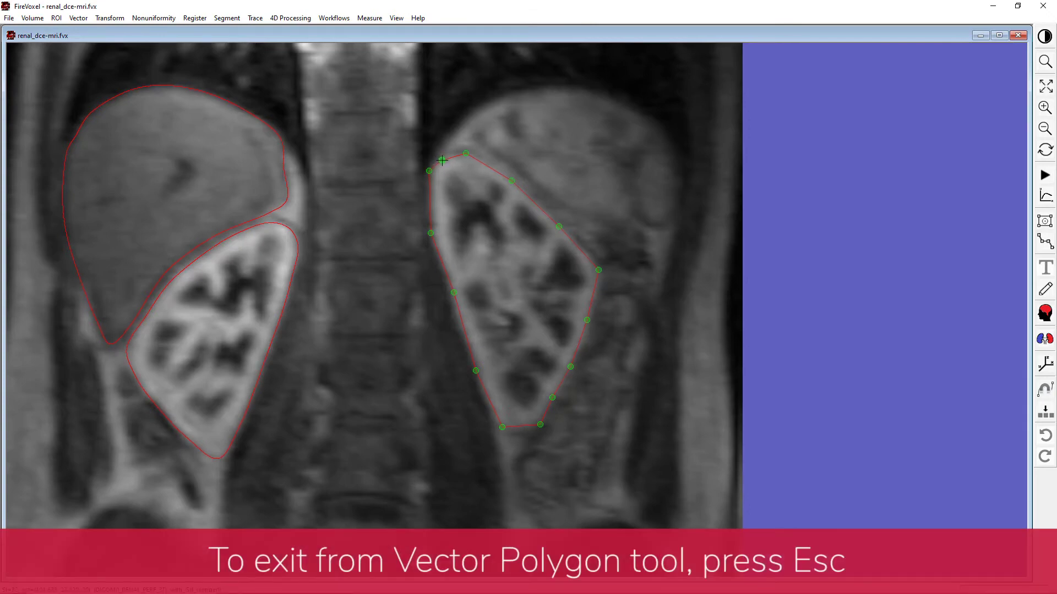
{"action": "left_click", "coordinate": [442, 160]}
{"action": "key", "text": "Escape"}
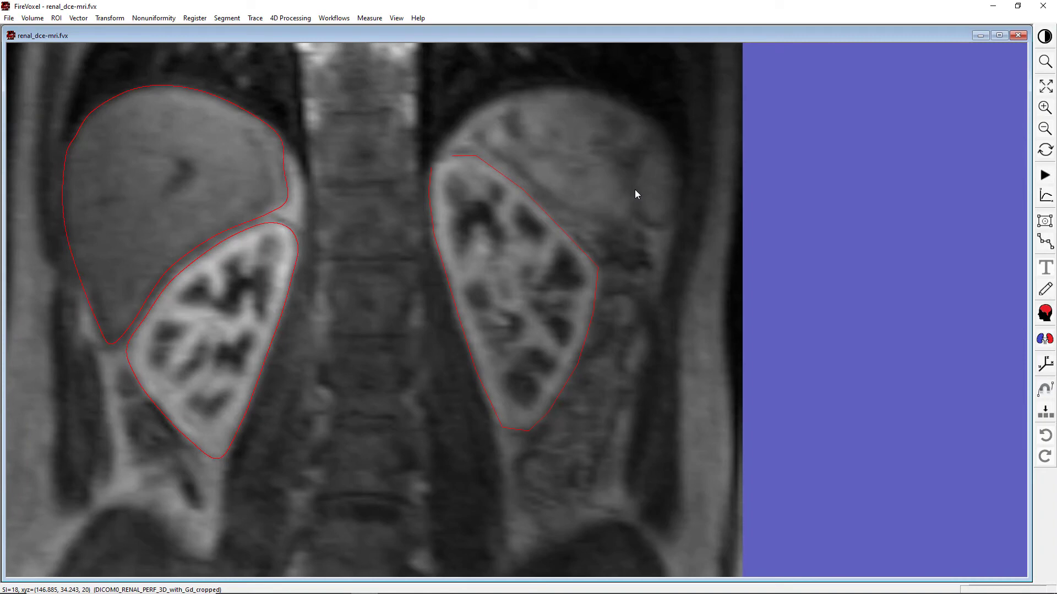
Set the second kidney's polygon to a closed contour and convert it to a spline with tension 0.5
{"action": "double_click", "coordinate": [542, 213]}
{"action": "left_click_drag", "start_coordinate": [532, 219], "coordinate": [692, 65]}
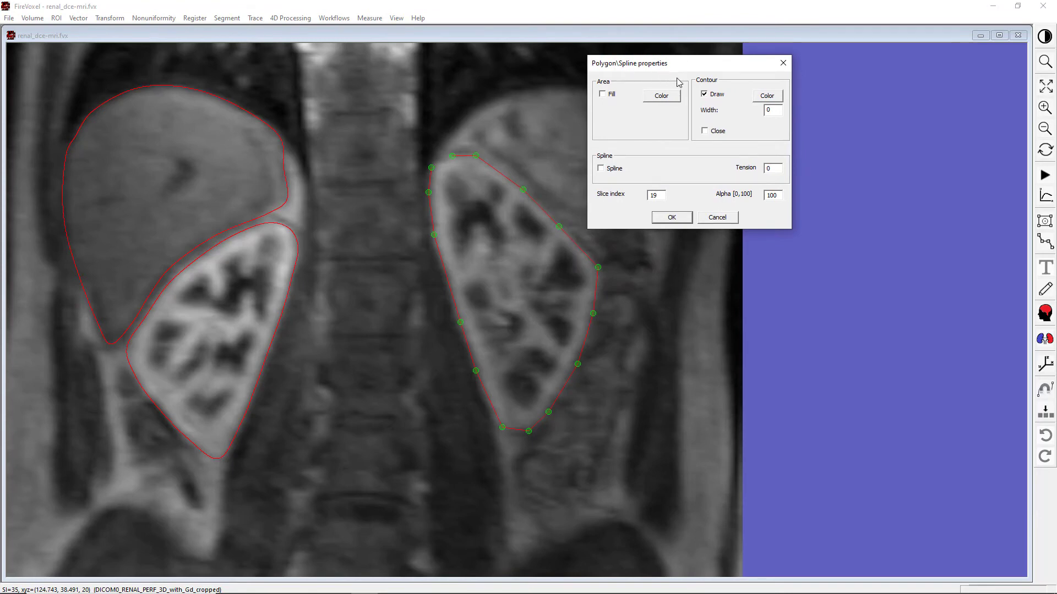
{"action": "left_click", "coordinate": [704, 95]}
{"action": "left_click", "coordinate": [705, 94]}
{"action": "left_click", "coordinate": [705, 131]}
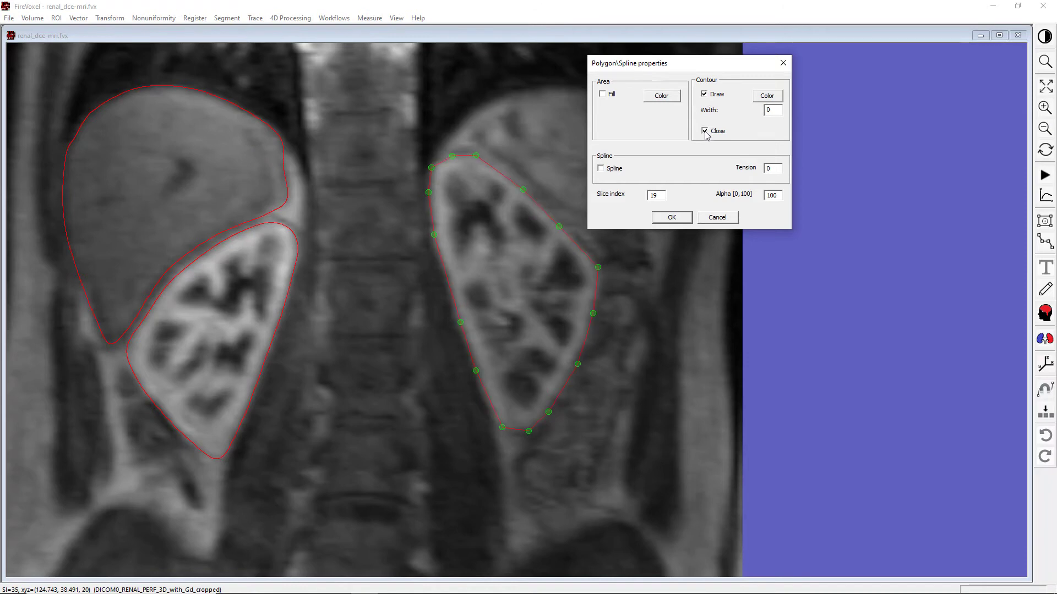
{"action": "left_click", "coordinate": [603, 95]}
{"action": "left_click", "coordinate": [603, 94]}
{"action": "left_click", "coordinate": [601, 169]}
{"action": "type", "text": "0.5"}
{"action": "left_click", "coordinate": [672, 217]}
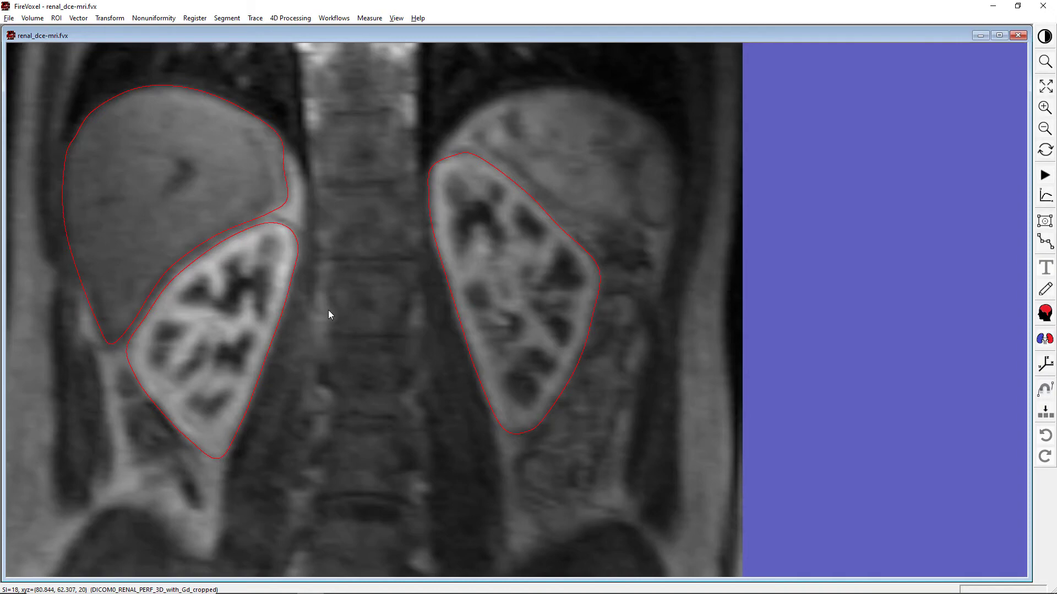
Copy the contour of the kidney below the liver to the adjacent slice and snap it to the image in any direction
{"action": "left_click", "coordinate": [284, 313]}
{"action": "scroll", "coordinate": [284, 314], "scroll_direction": "down", "scroll_amount": 1}
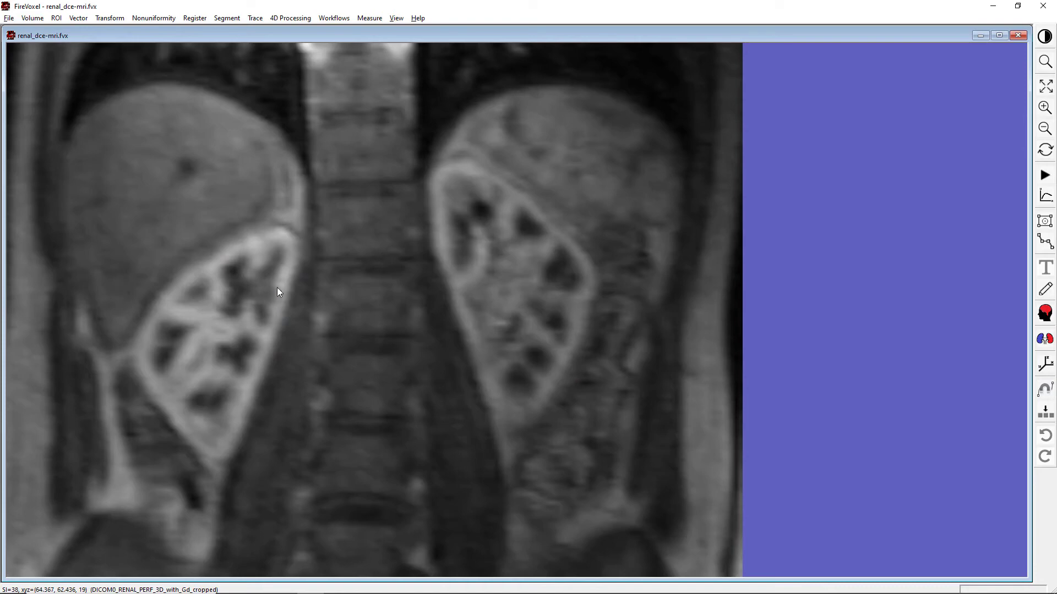
{"action": "left_click", "coordinate": [264, 19]}
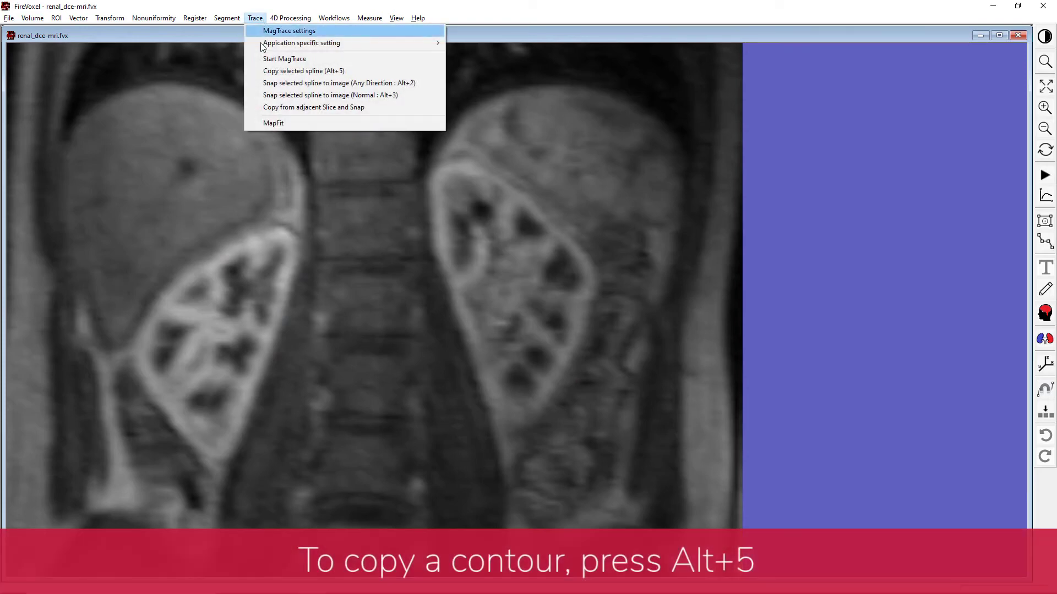
{"action": "left_click", "coordinate": [251, 71]}
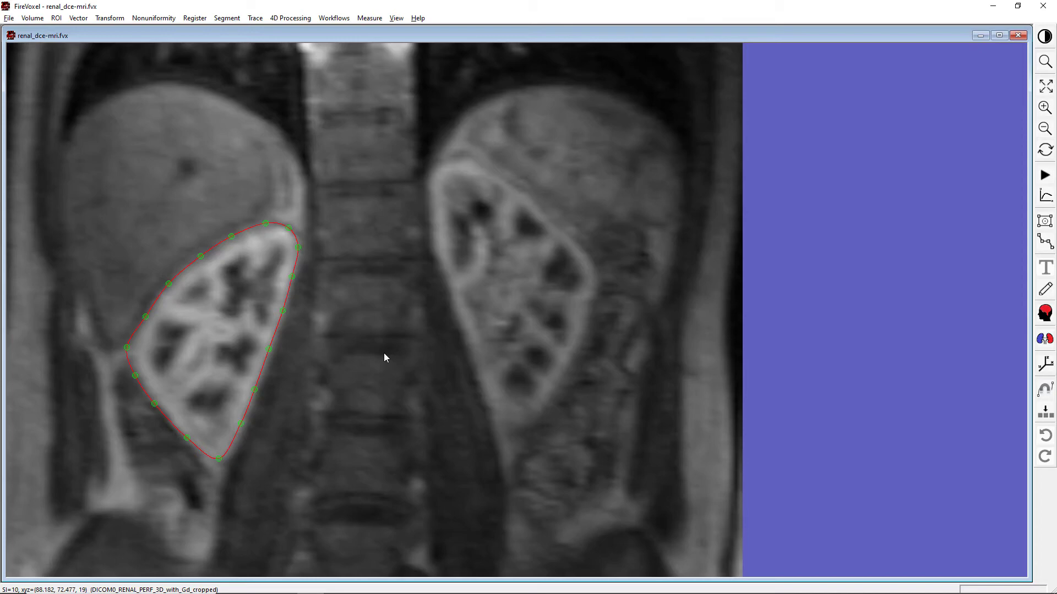
{"action": "left_click", "coordinate": [255, 18]}
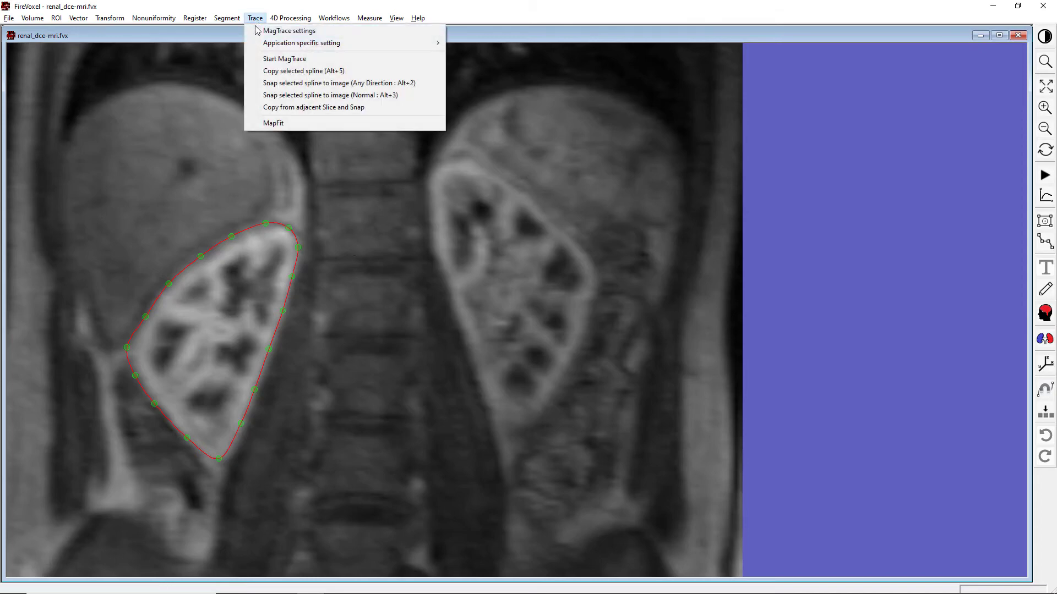
{"action": "left_click", "coordinate": [264, 83]}
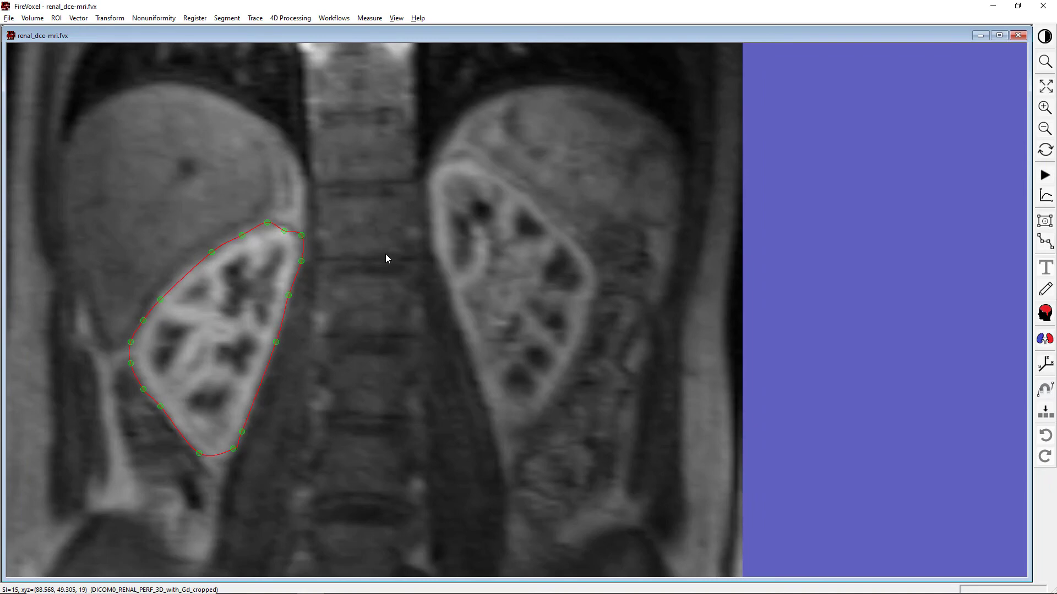
Copy the contour of the kidney below the liver from the adjacent slice with snapping and adjust its upper and lower control points
{"action": "scroll", "coordinate": [354, 270], "scroll_direction": "down", "scroll_amount": 1}
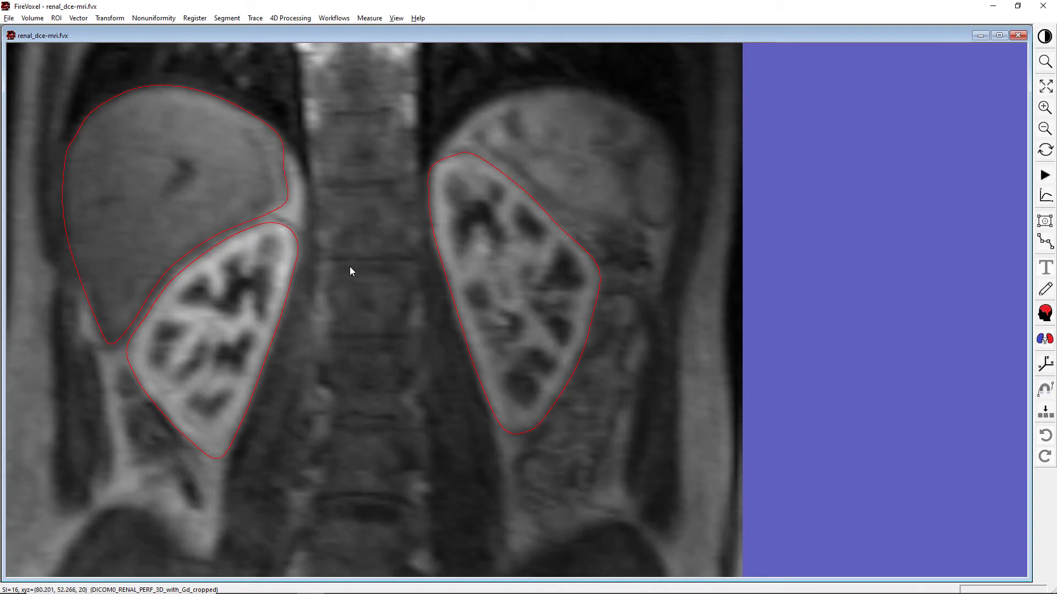
{"action": "left_click", "coordinate": [286, 294]}
{"action": "scroll", "coordinate": [286, 293], "scroll_direction": "up", "scroll_amount": 1}
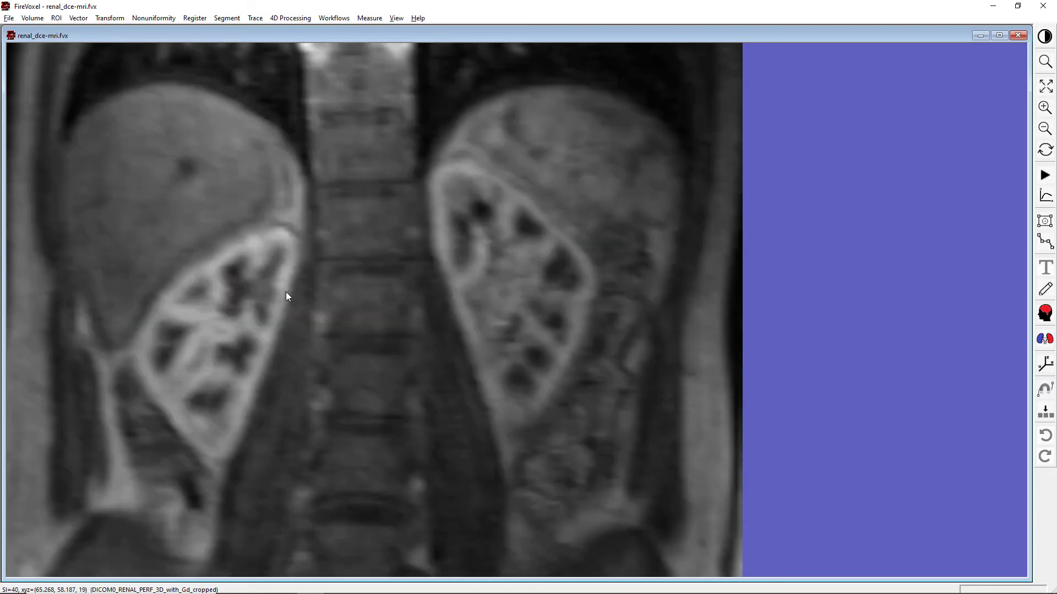
{"action": "left_click", "coordinate": [255, 18]}
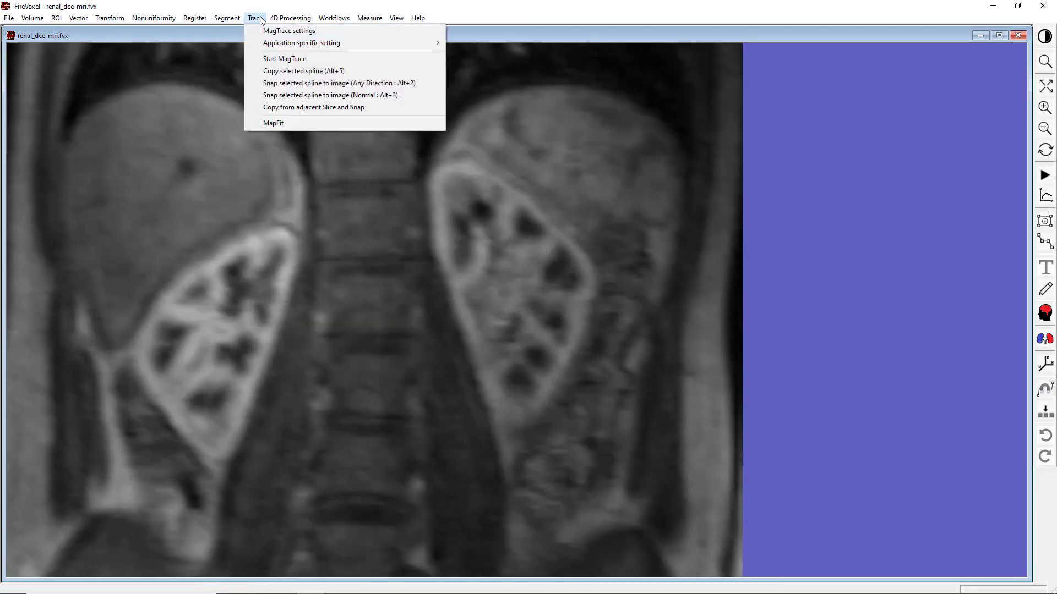
{"action": "left_click", "coordinate": [262, 112]}
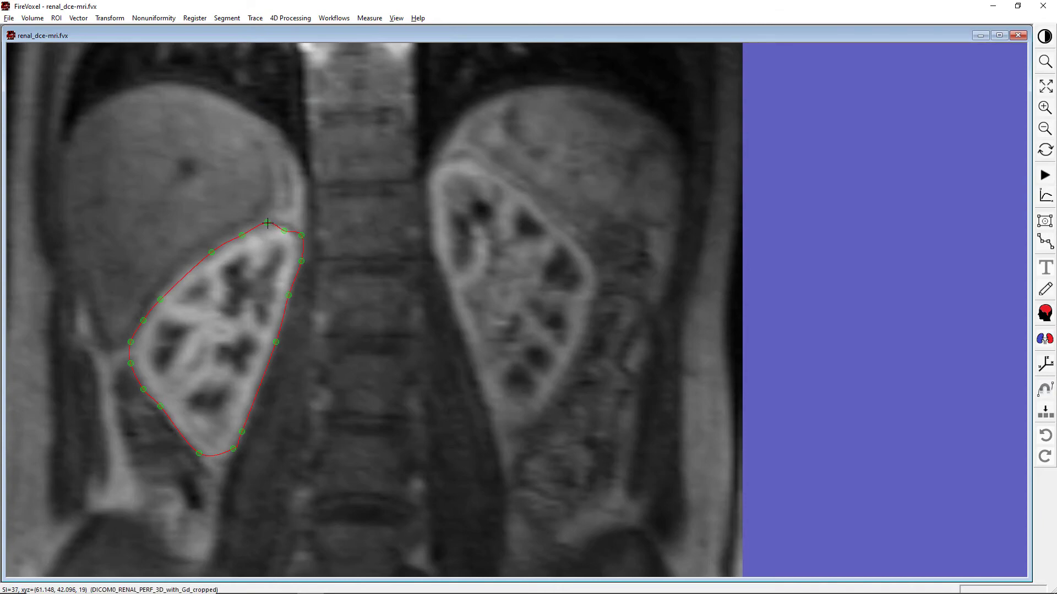
{"action": "left_click_drag", "start_coordinate": [267, 222], "coordinate": [294, 263]}
{"action": "left_click_drag", "start_coordinate": [241, 432], "coordinate": [256, 396]}
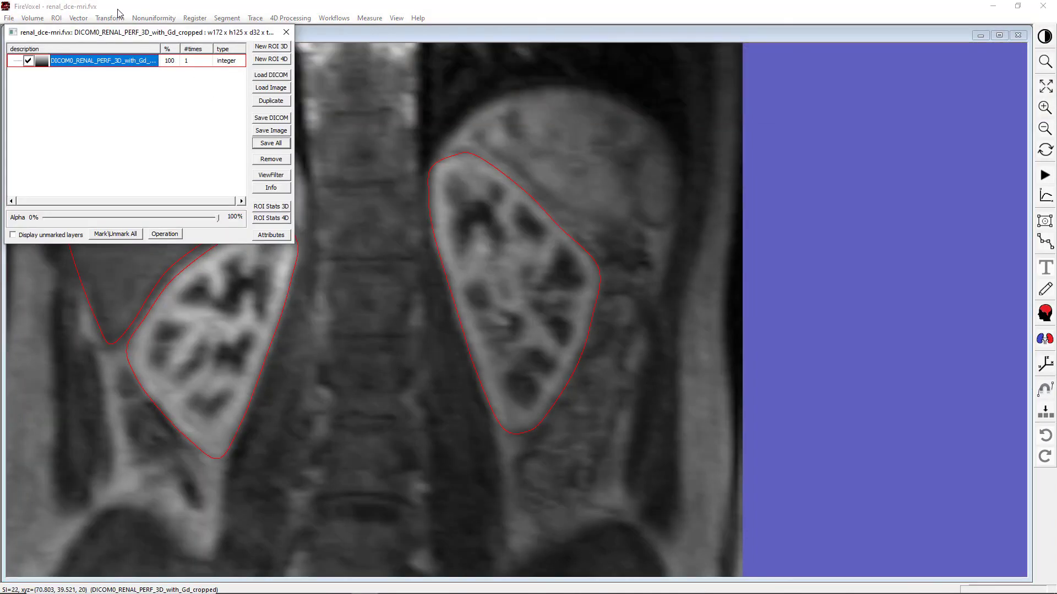
Rasterize the selected contour of the kidney below the liver into a new 3D ROI, keeping the layer list clear of the image
{"action": "left_click_drag", "start_coordinate": [117, 32], "coordinate": [861, 62]}
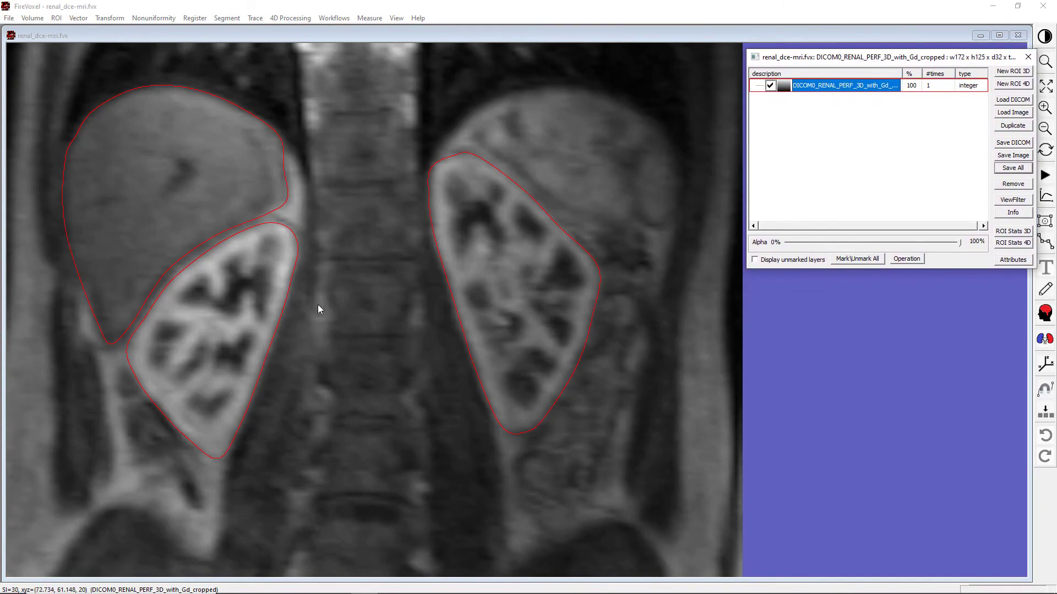
{"action": "left_click", "coordinate": [292, 276]}
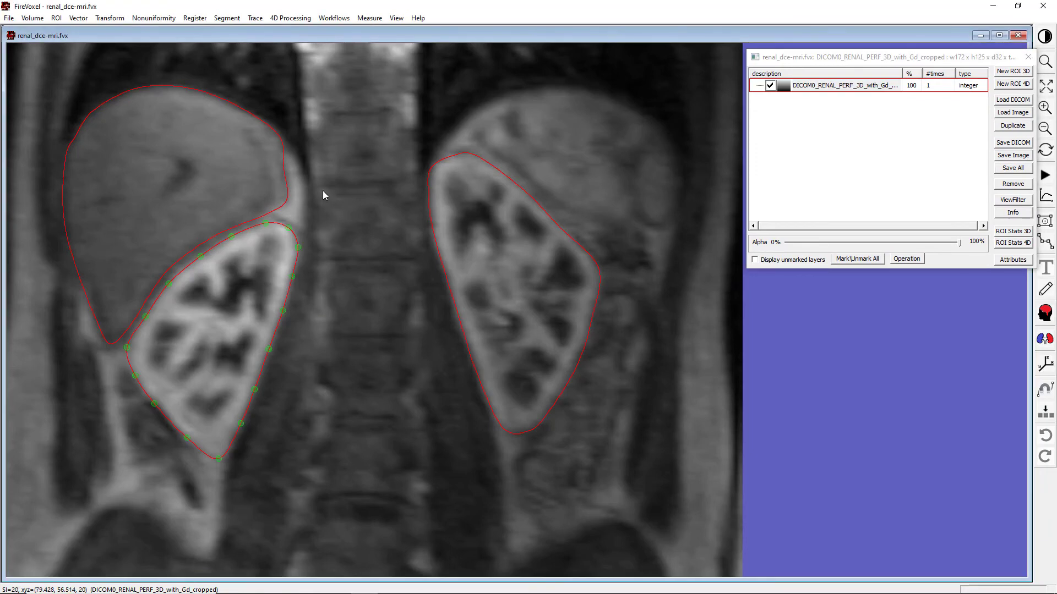
{"action": "left_click", "coordinate": [78, 18]}
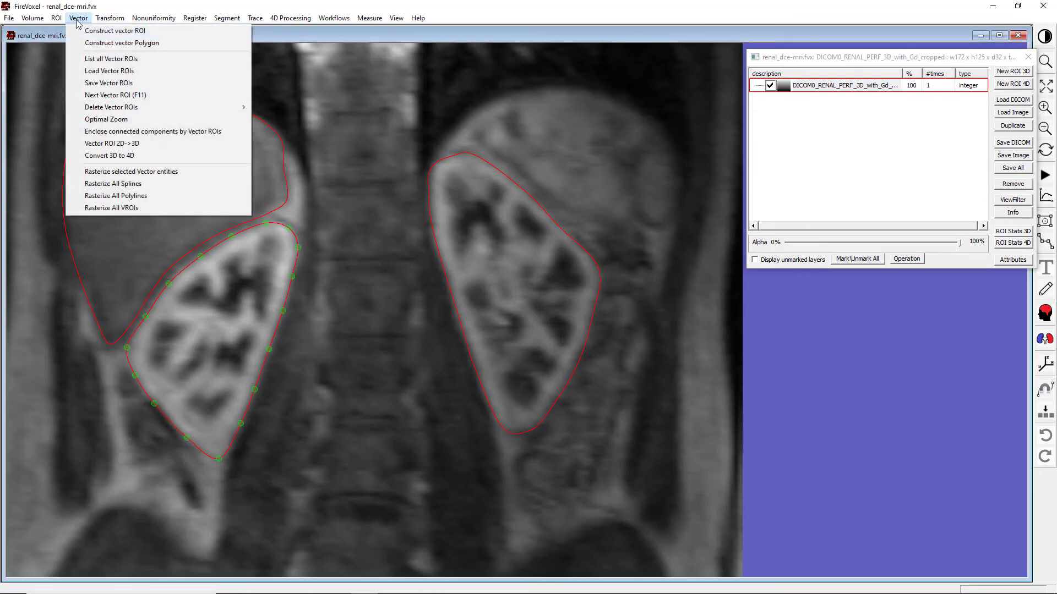
{"action": "left_click", "coordinate": [88, 172]}
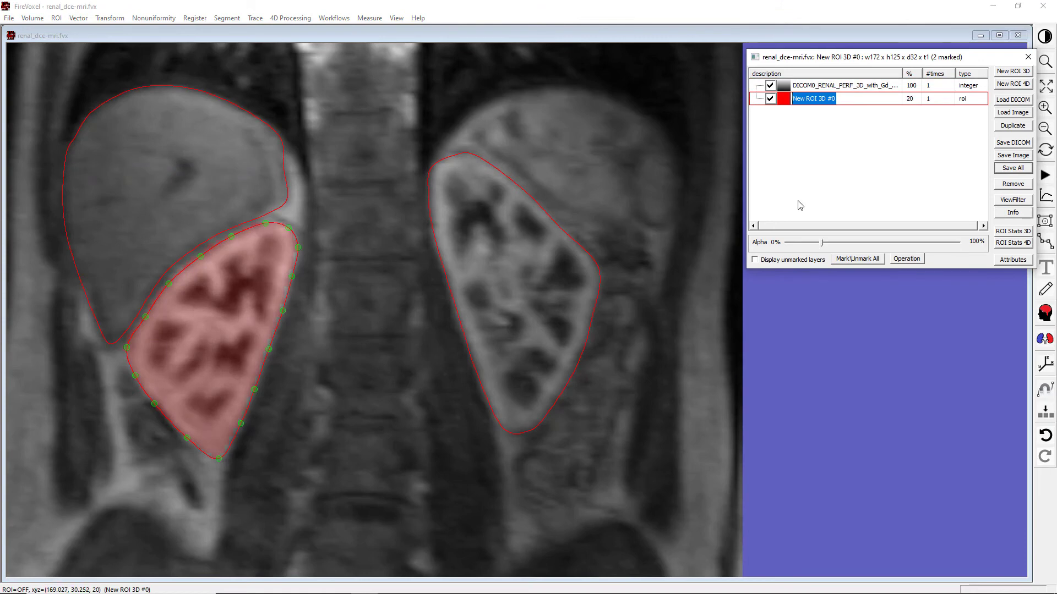
Rasterize the contour of the opposite kidney into the same red 3D ROI layer
{"action": "left_click", "coordinate": [801, 102]}
{"action": "left_click", "coordinate": [497, 169]}
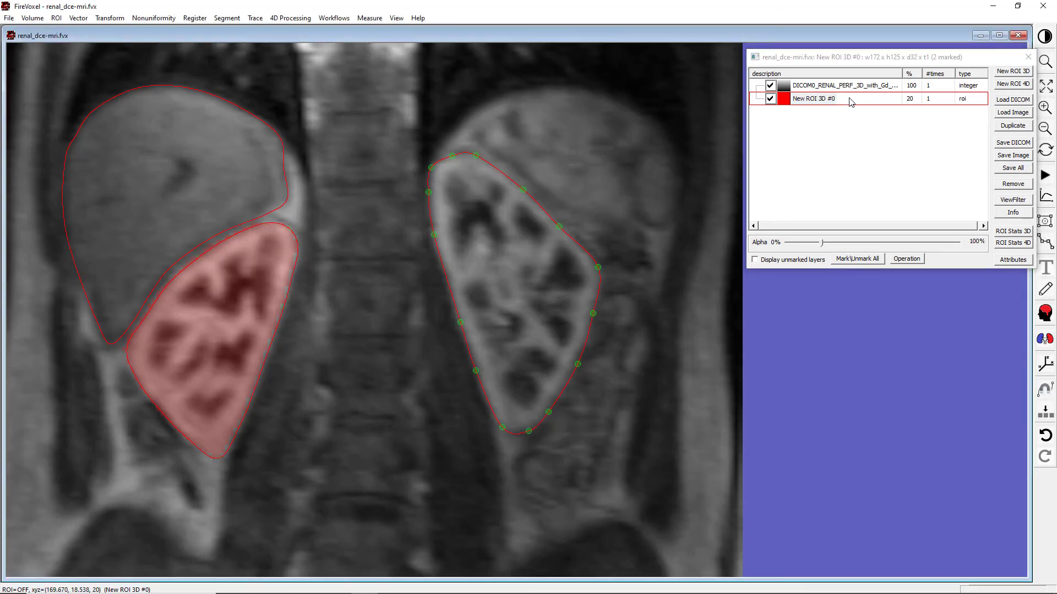
{"action": "left_click", "coordinate": [78, 17]}
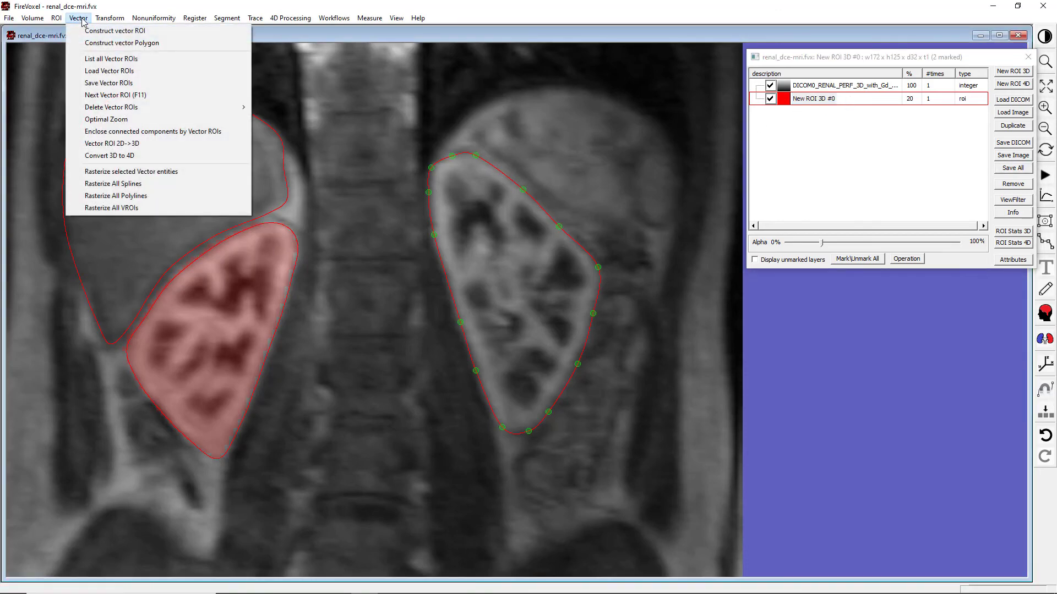
{"action": "left_click", "coordinate": [104, 172]}
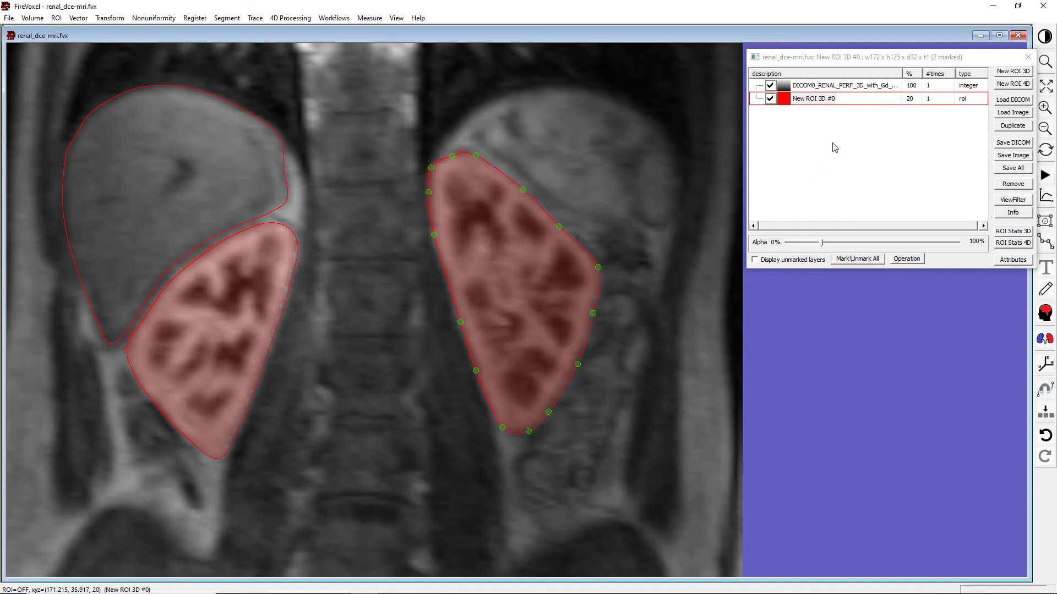
Create a second 3D ROI layer and rasterize the liver contour into it
{"action": "left_click", "coordinate": [855, 130]}
{"action": "left_click", "coordinate": [1007, 72]}
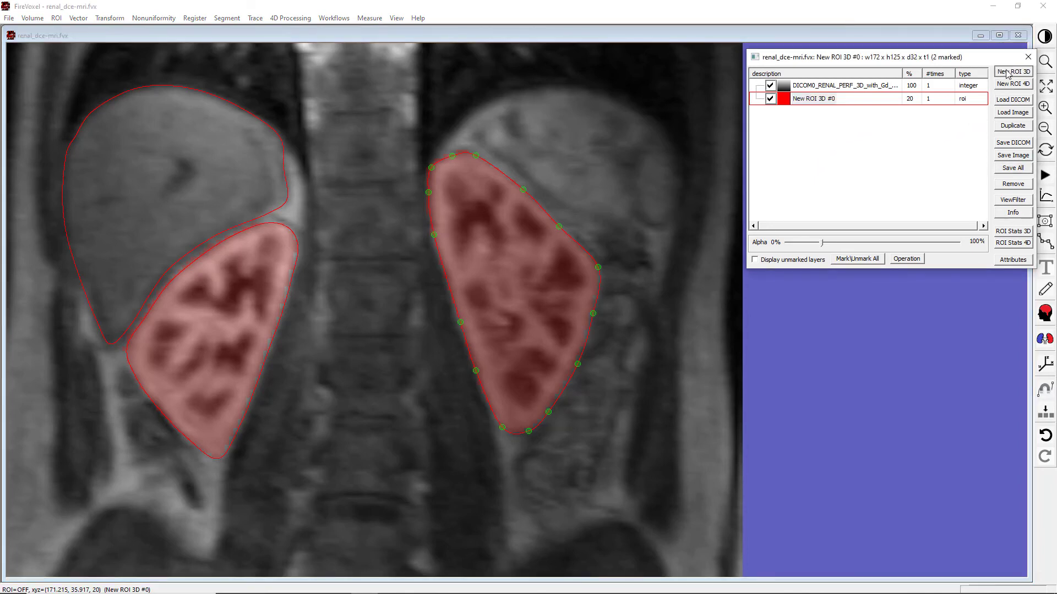
{"action": "left_click", "coordinate": [132, 87]}
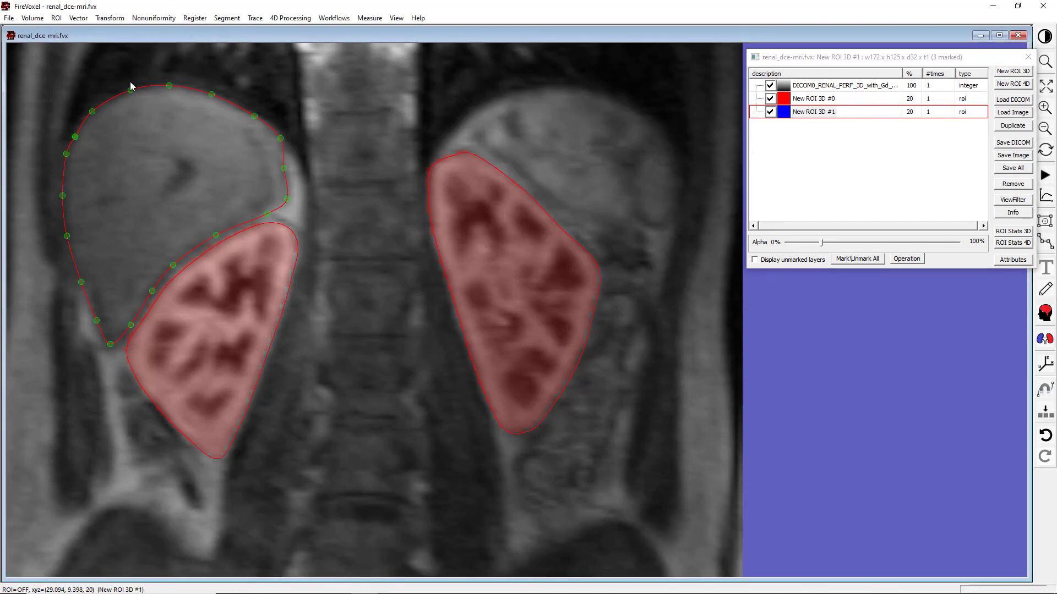
{"action": "left_click", "coordinate": [82, 19]}
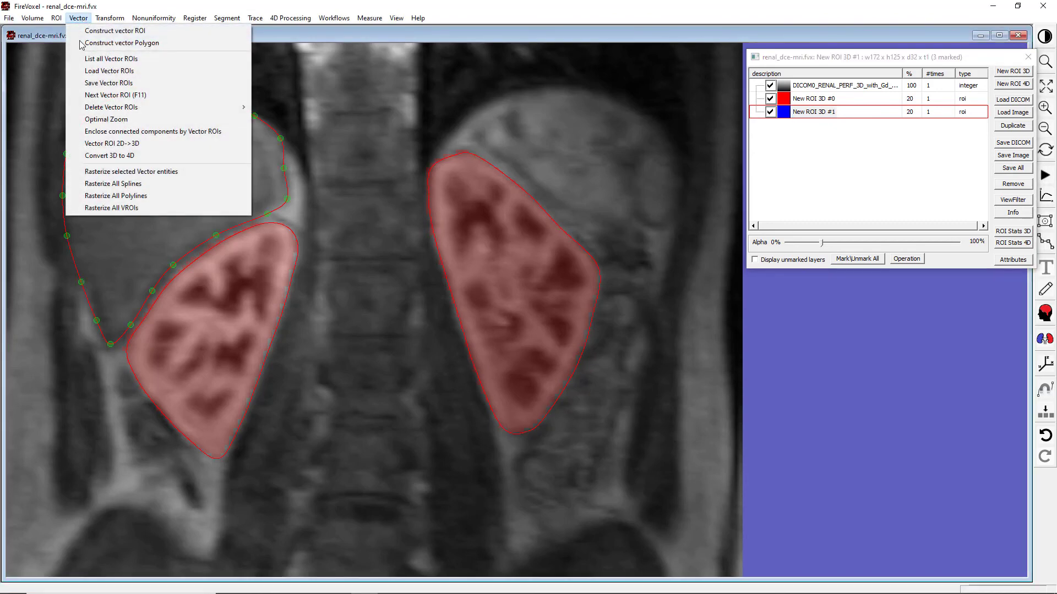
{"action": "left_click", "coordinate": [103, 172]}
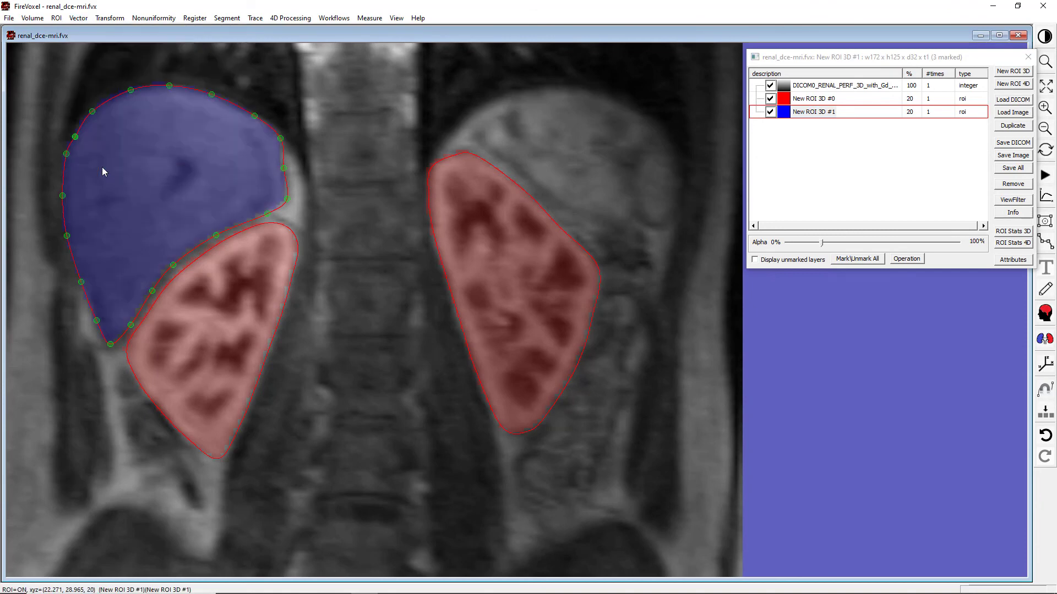
{"action": "key", "text": "r"}
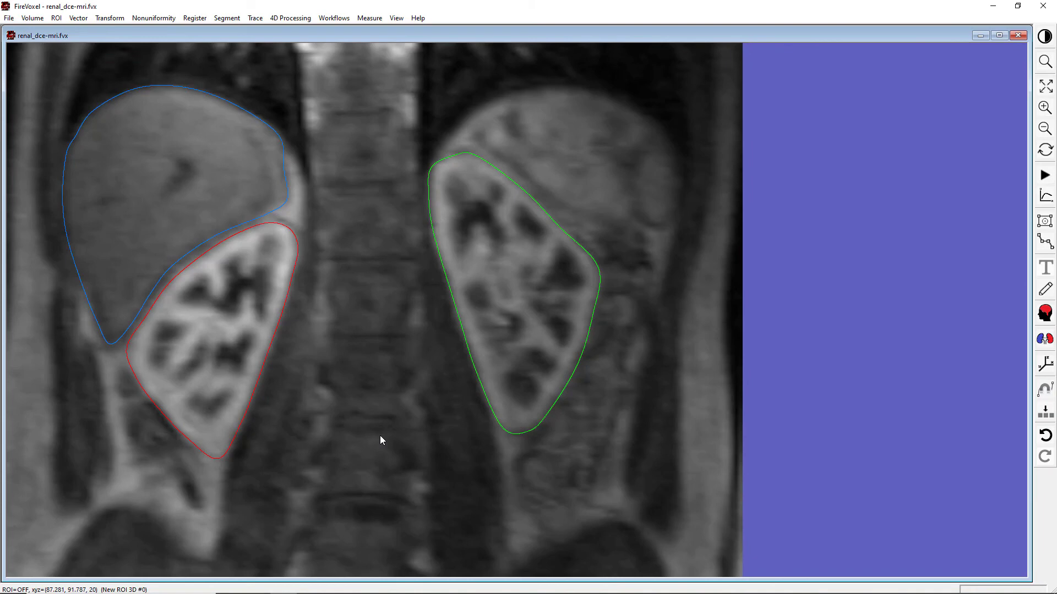
Examine the red contour of the kidney below the liver across neighbouring slices and show the volume with its red 3D ROI as a slice montage
{"action": "left_click", "coordinate": [254, 390]}
{"action": "scroll", "coordinate": [387, 411], "scroll_direction": "down", "scroll_amount": 3}
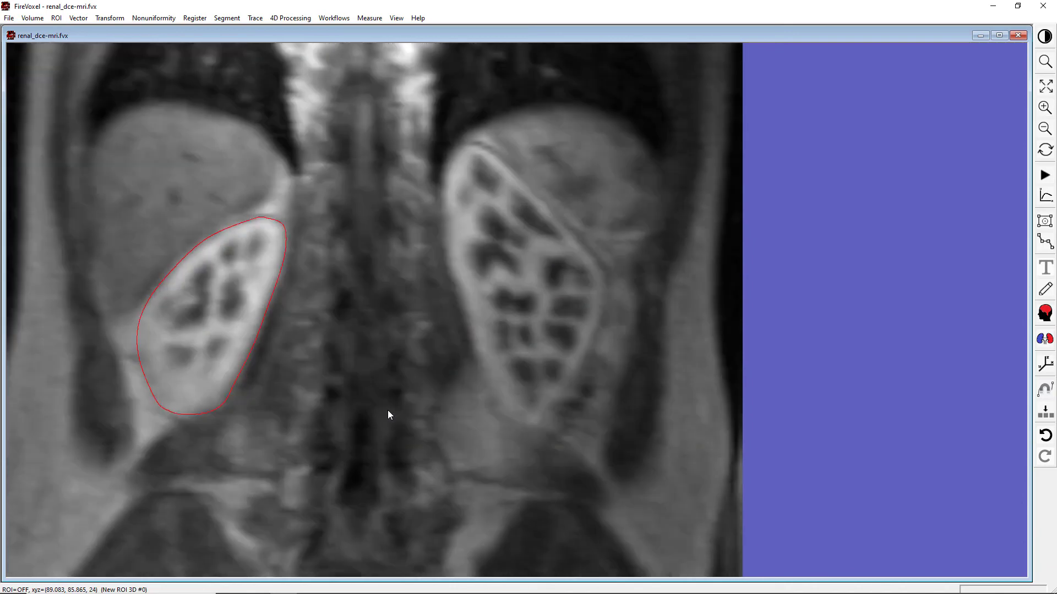
{"action": "scroll", "coordinate": [387, 410], "scroll_direction": "up", "scroll_amount": 8}
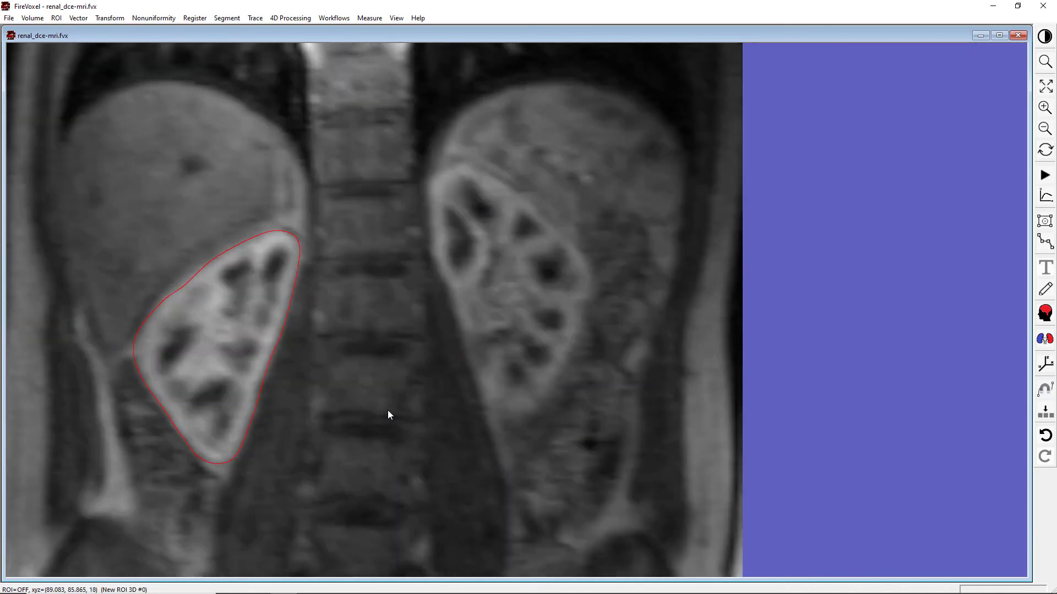
{"action": "scroll", "coordinate": [388, 411], "scroll_direction": "down", "scroll_amount": 4}
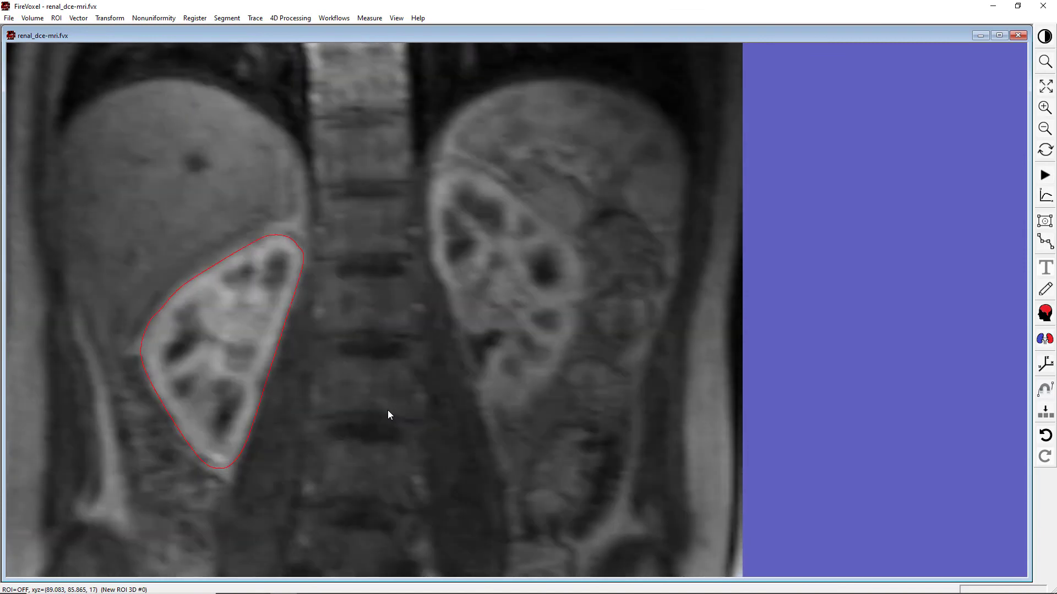
{"action": "scroll", "coordinate": [387, 414], "scroll_direction": "down", "scroll_amount": 1}
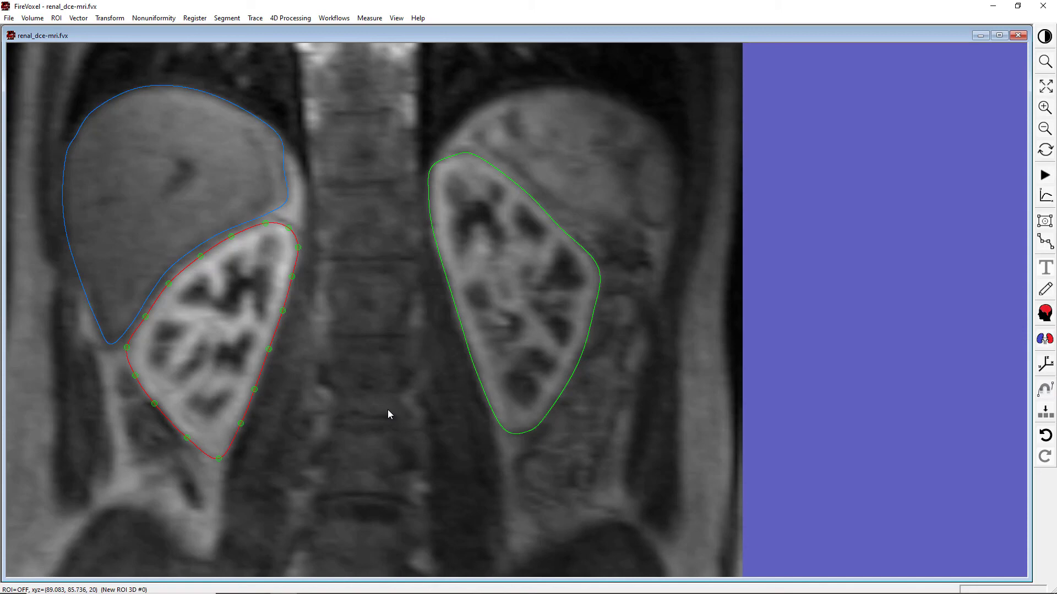
{"action": "left_click", "coordinate": [383, 408]}
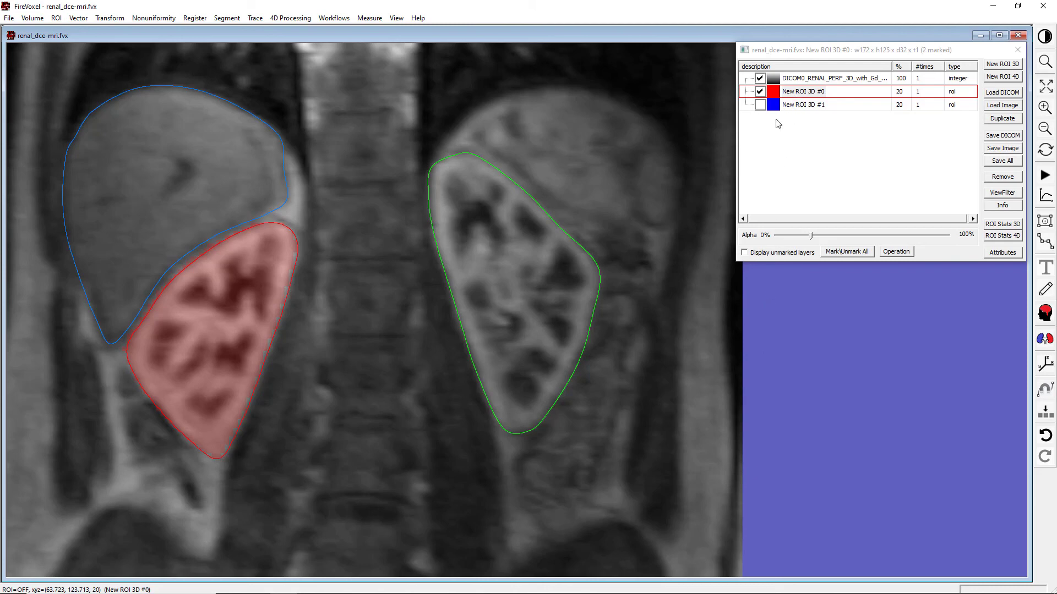
{"action": "key", "text": "m"}
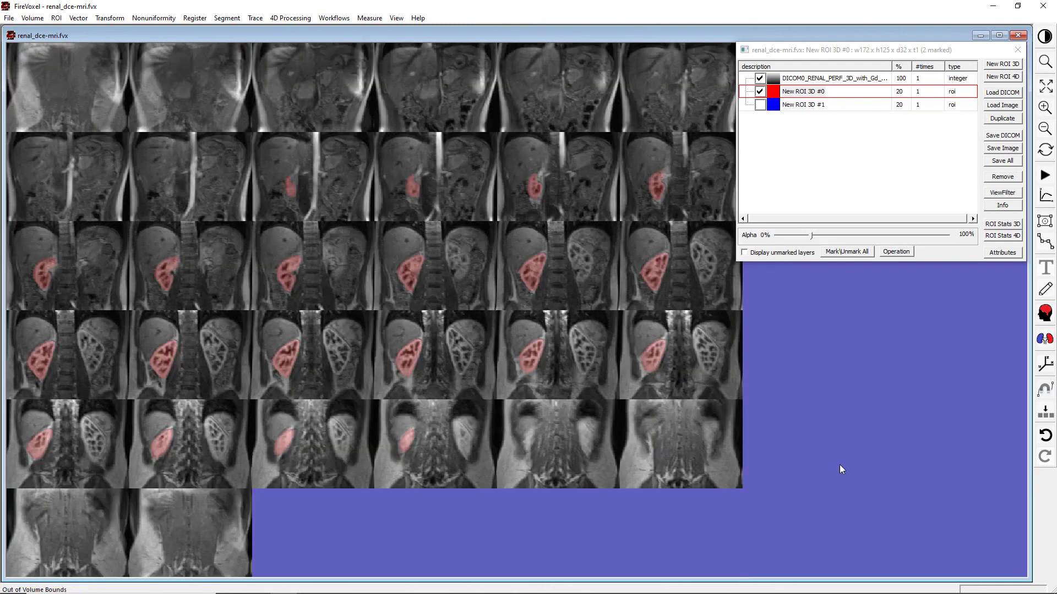